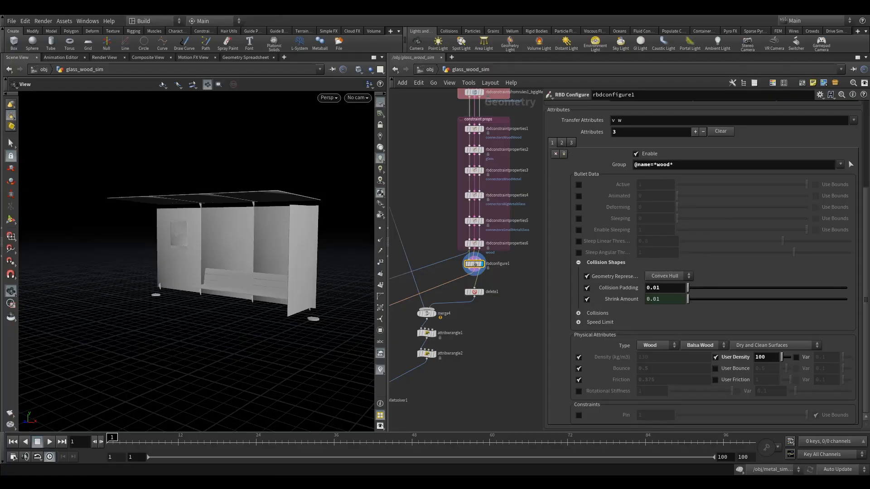
- Enable Speed Max and Spin Max limits for the wood group in rbdconfigure1 and set both to 10
left_click_drag(312, 247, 235, 290)
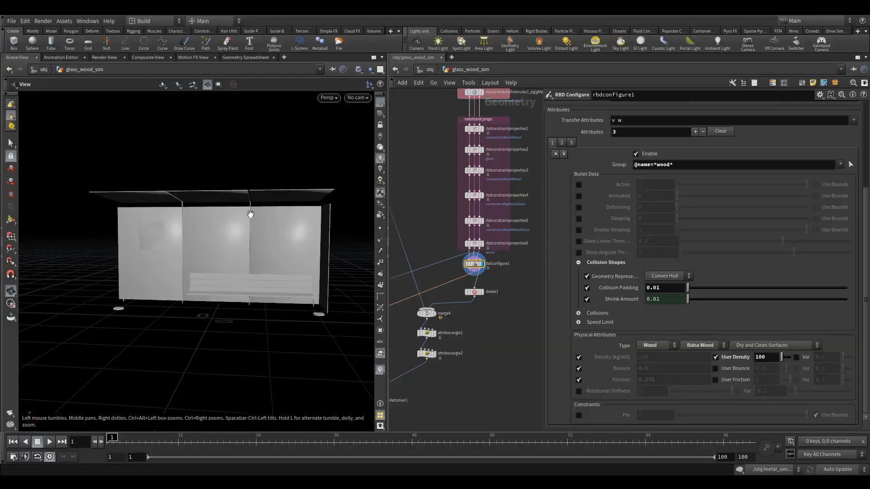
left_click_drag(258, 222, 324, 252)
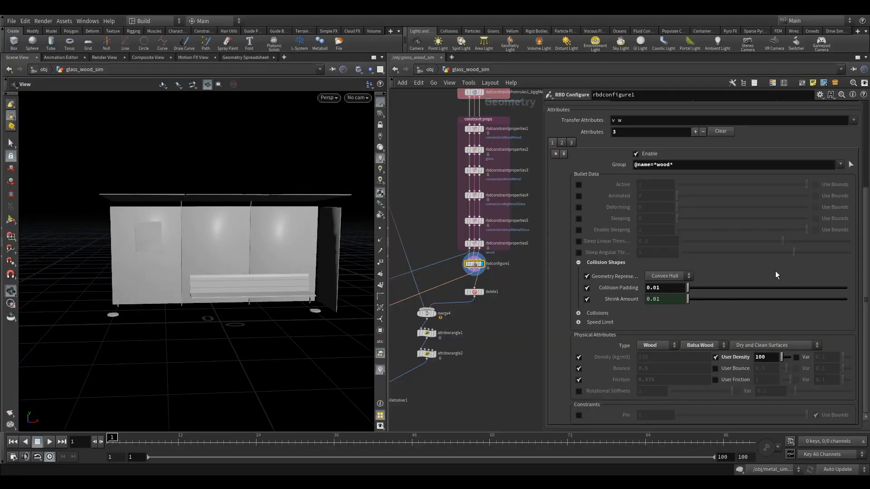
left_click(579, 323)
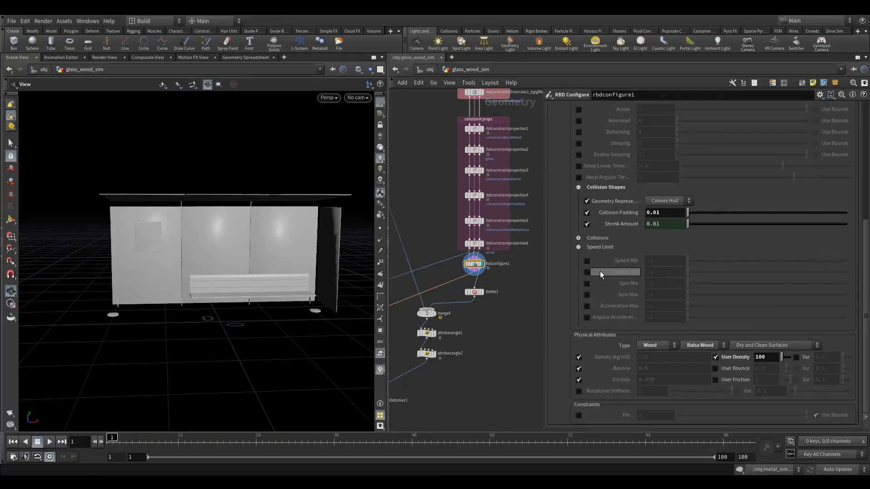
left_click(588, 272)
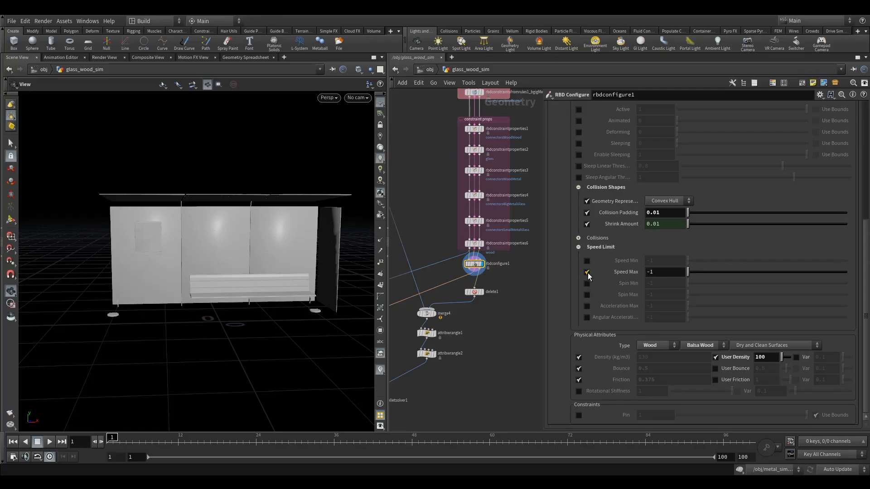
left_click(586, 294)
left_click(673, 272)
left_click_drag(673, 274, 598, 270)
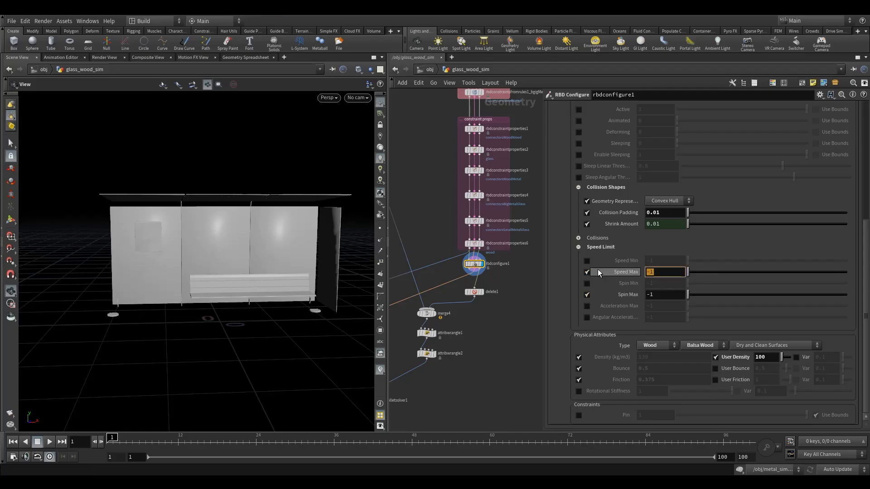
type("10")
left_click_drag(654, 294, 599, 286)
type("10")
left_click(526, 321)
middle_click_drag(526, 322, 524, 336)
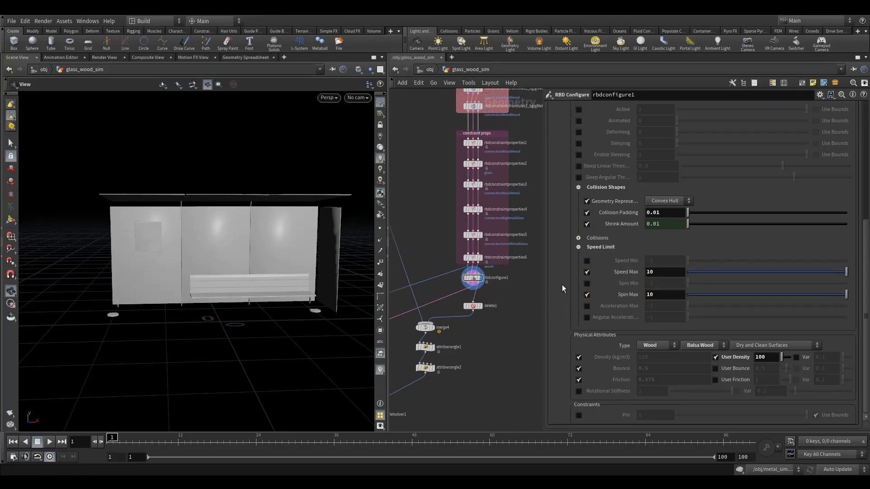
- Enable Speed Max and Spin Max limits for the glass group in rbdconfigure1 and set both to 10
scroll(563, 285, "up", 3)
left_click(571, 127)
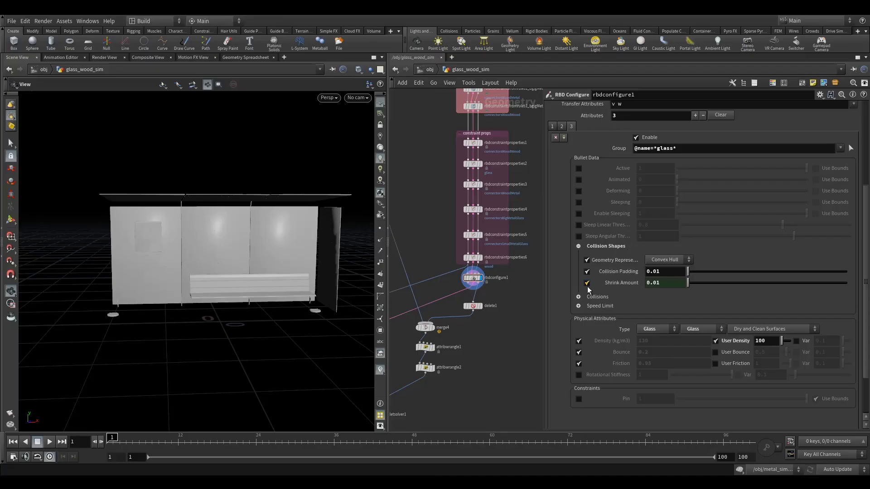
left_click(578, 306)
scroll(624, 322, "down", 2)
scroll(624, 321, "down", 1)
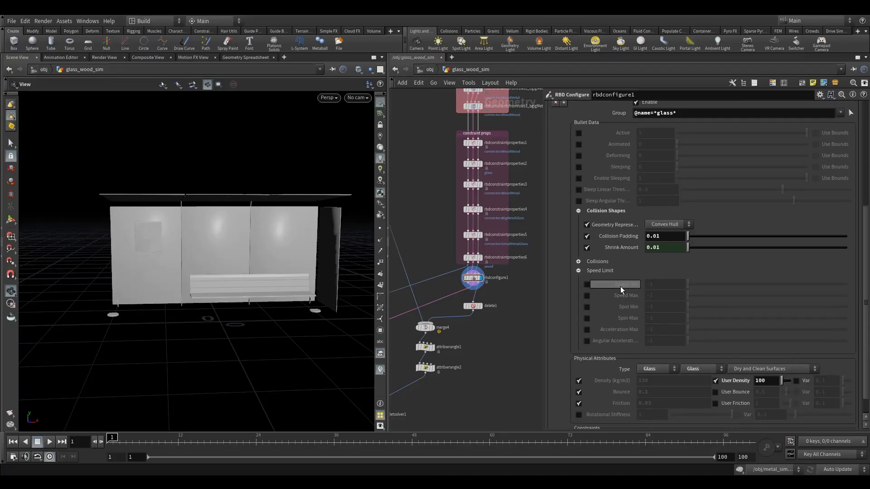
left_click(586, 295)
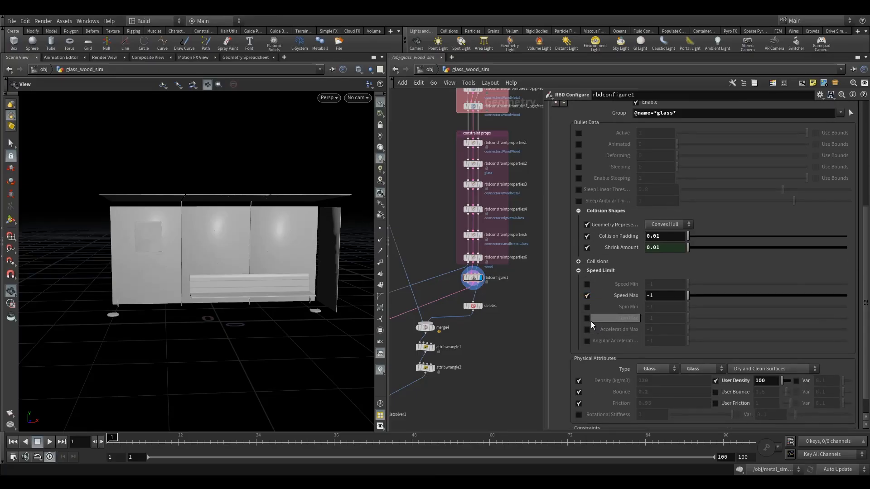
left_click(588, 319)
left_click_drag(660, 299, 600, 296)
type("10")
left_click_drag(657, 320, 606, 319)
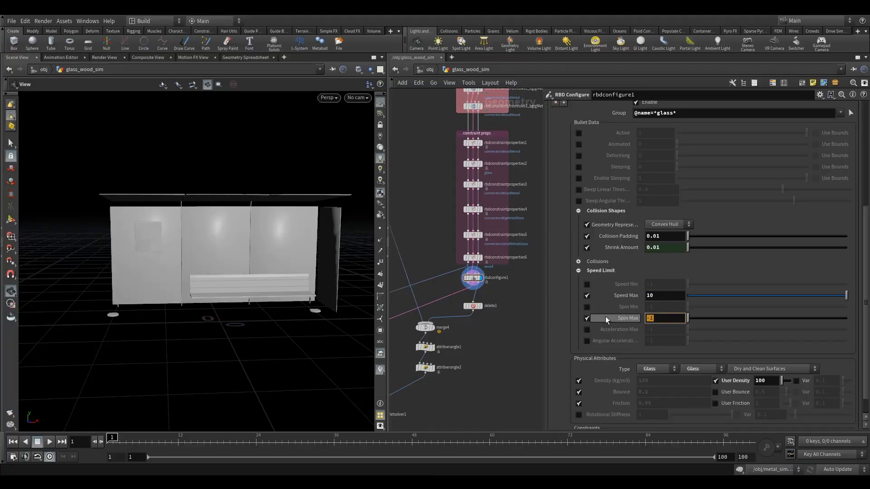
type("10")
key("Return")
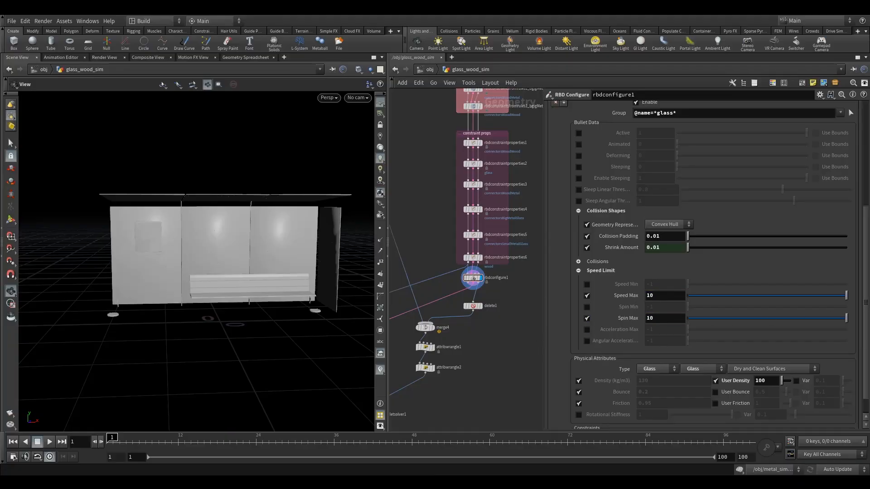
left_click(474, 306)
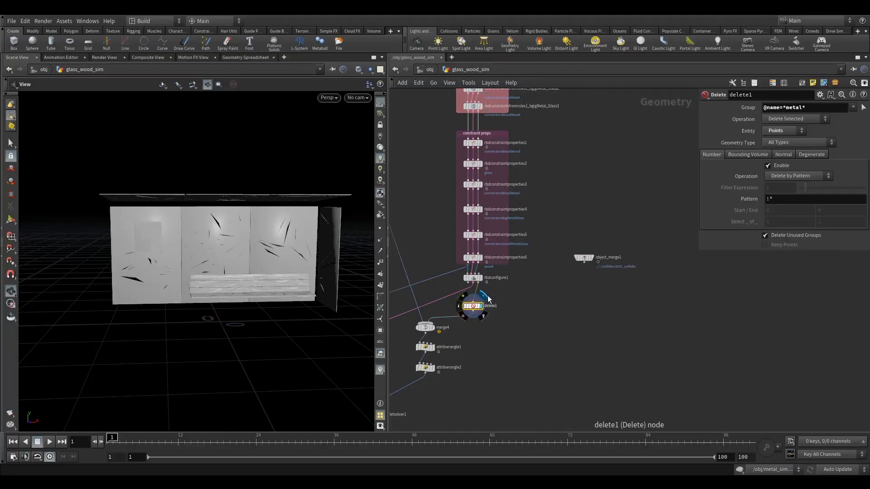
left_click_drag(321, 305, 195, 321)
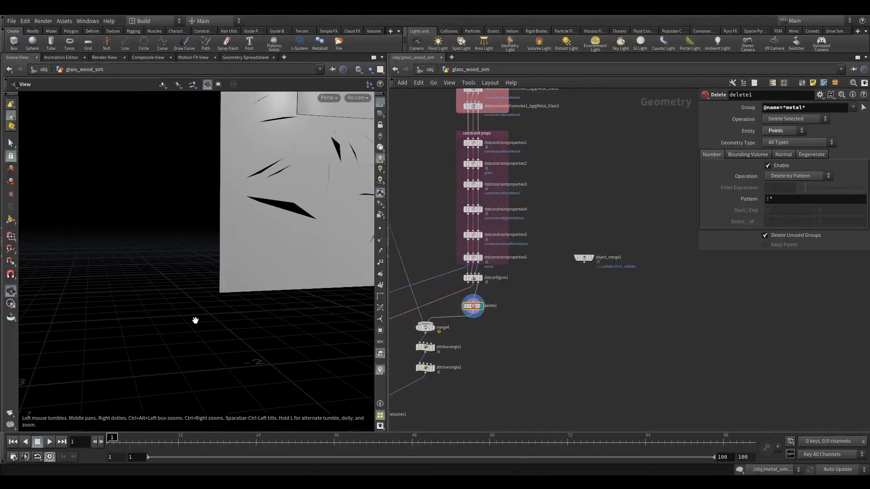
left_click(786, 110)
type("big")
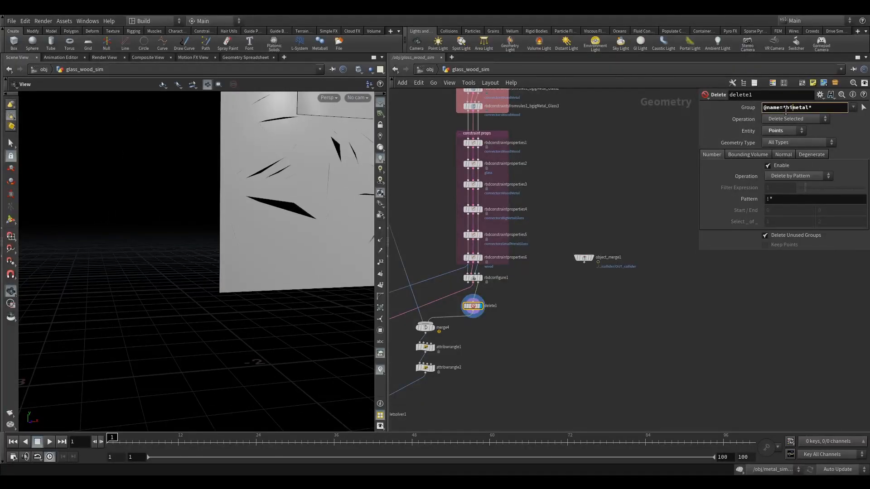
key("Return")
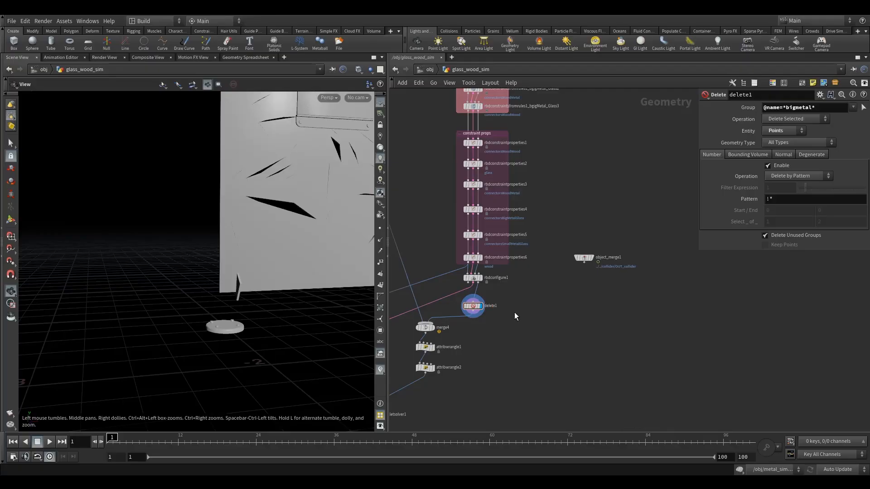
- Rename the delete1 node as delete1_big_metal
double_click(505, 307)
type("_bigmetal")
key("Return")
scroll(508, 318, "up", 2)
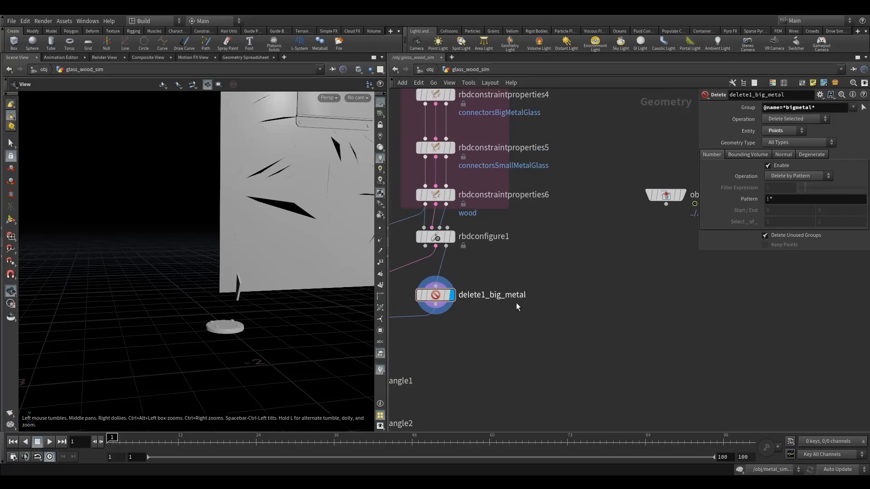
- Rename the attribwrangle1 node below merge4 as attribwrangle1_active_animated
scroll(496, 331, "down", 3)
middle_click_drag(483, 337, 513, 320)
scroll(499, 331, "up", 1)
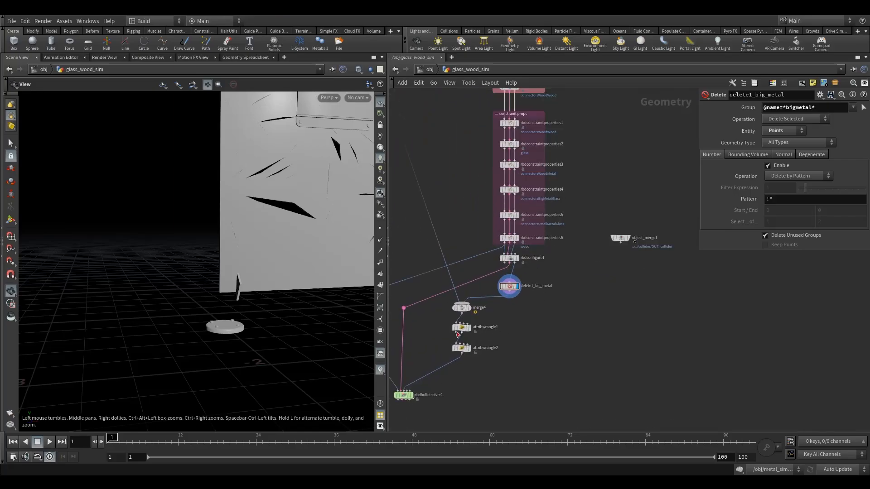
left_click_drag(447, 320, 474, 352)
scroll(493, 337, "up", 4)
left_click(499, 313)
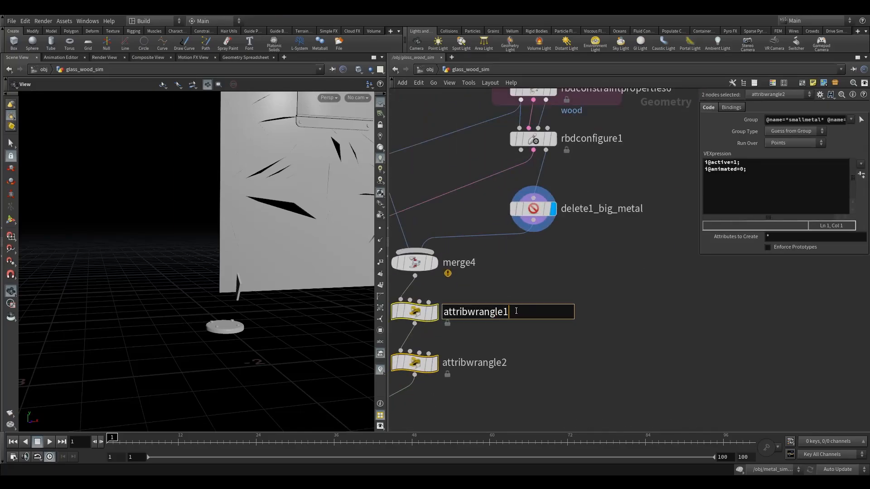
type("_active_animated")
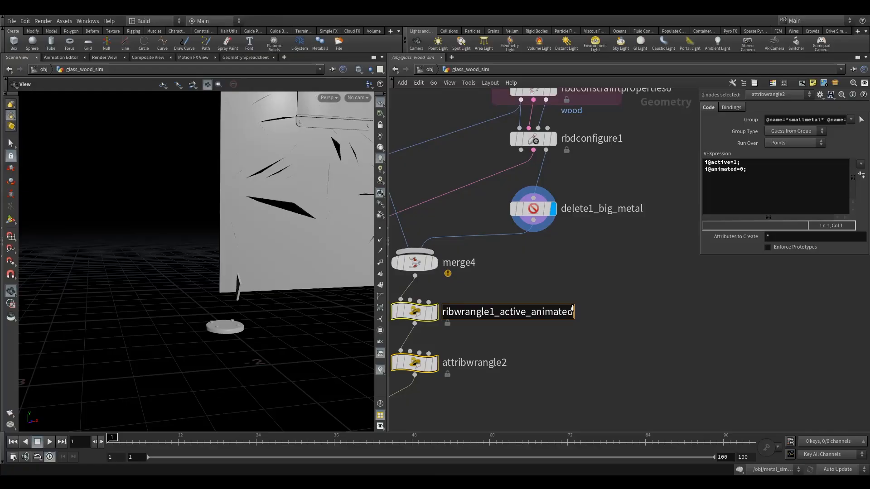
- Copy the active_animated suffix from the first wrangle's name and rename the second wrangle as attribwrangle2_active_animated
left_click_drag(573, 313, 389, 324)
left_click(531, 311)
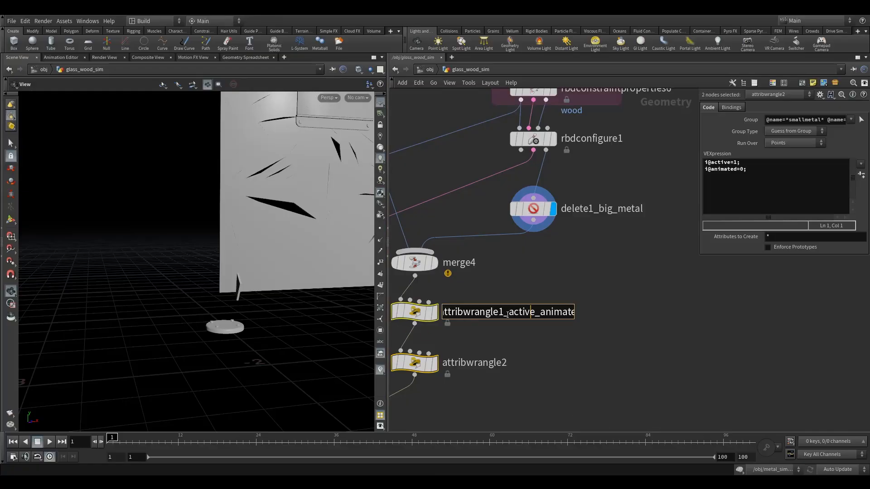
left_click_drag(507, 313, 598, 326)
key("ctrl+c")
double_click(517, 364)
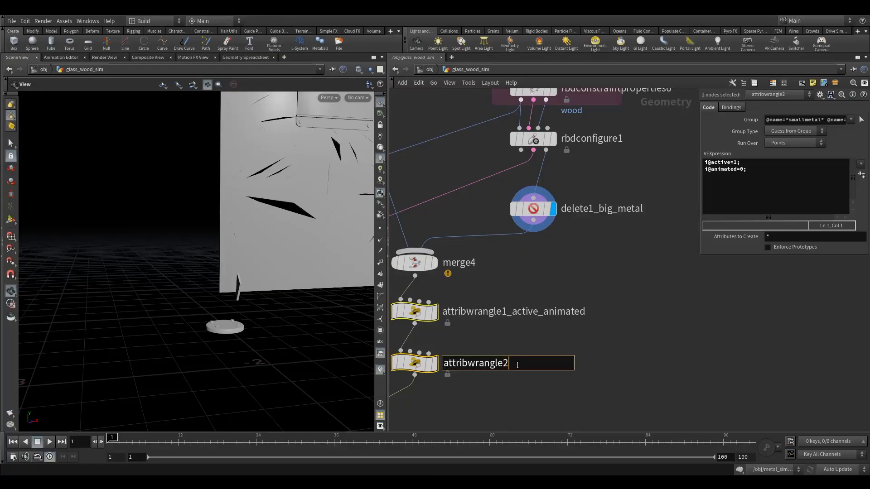
type("_")
key("ctrl+v")
key("Return")
scroll(528, 412, "down", 3)
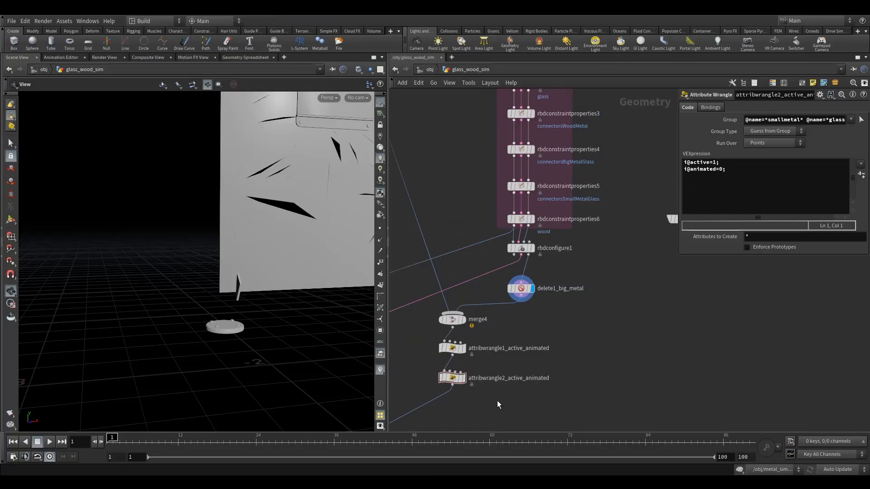
- Connect object_merge1 to the Collision Geometry input of rbdbulletsolver1 and move it closer to the solver
middle_click_drag(493, 365, 540, 363)
scroll(494, 347, "up", 1)
middle_click_drag(494, 347, 542, 345)
scroll(541, 345, "down", 1)
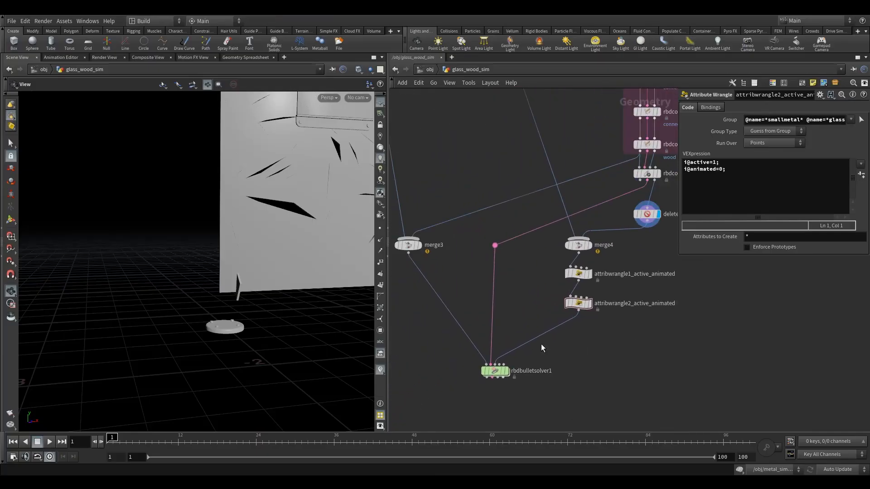
scroll(548, 331, "down", 4)
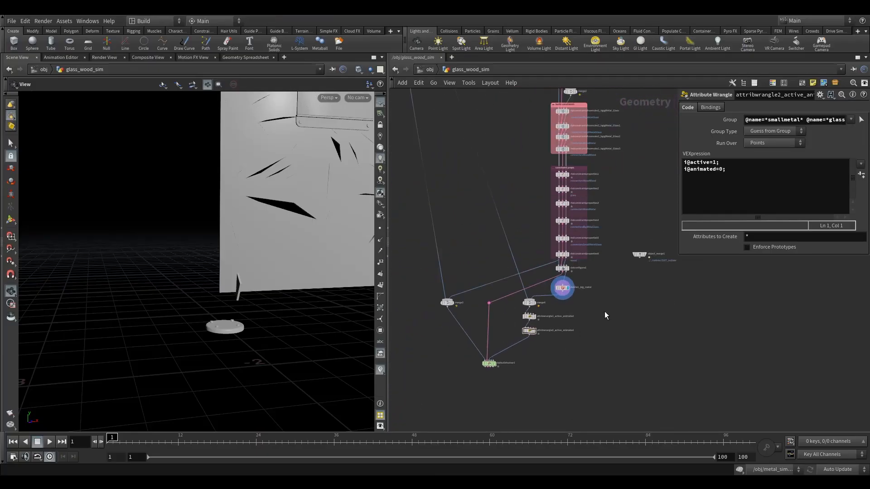
left_click(640, 258)
scroll(562, 379, "up", 4)
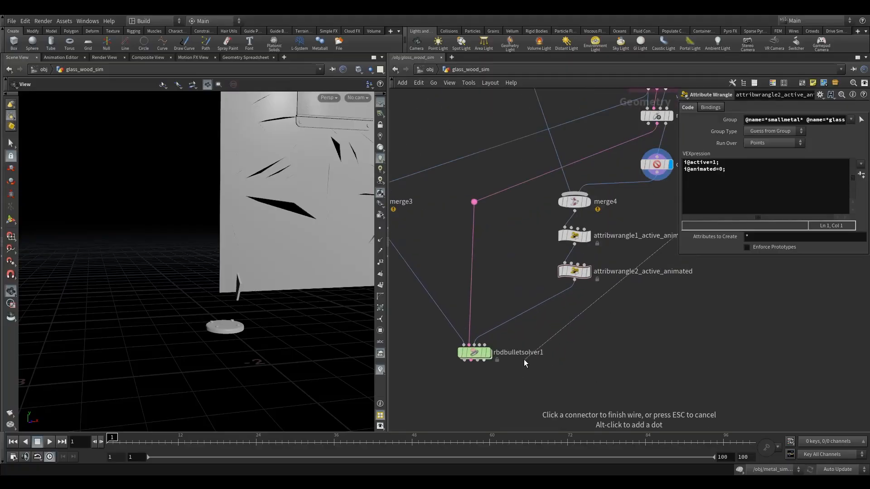
left_click(479, 345)
scroll(580, 351, "down", 5)
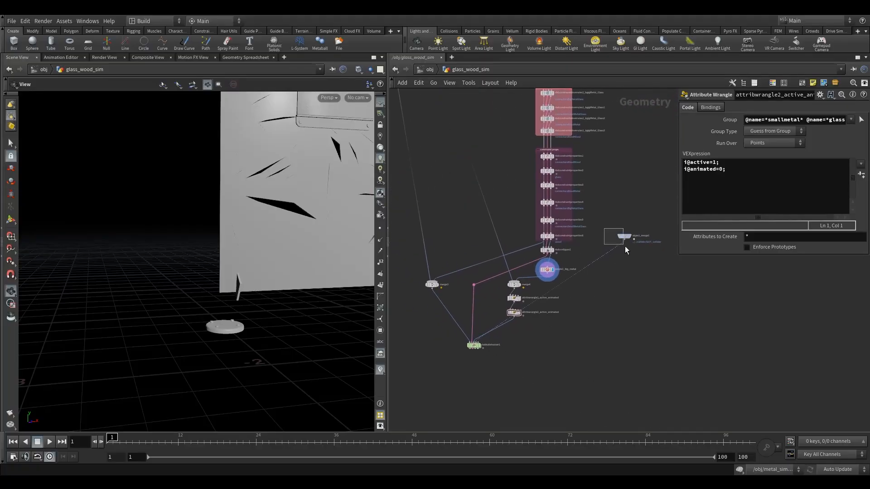
left_click_drag(625, 237, 586, 314)
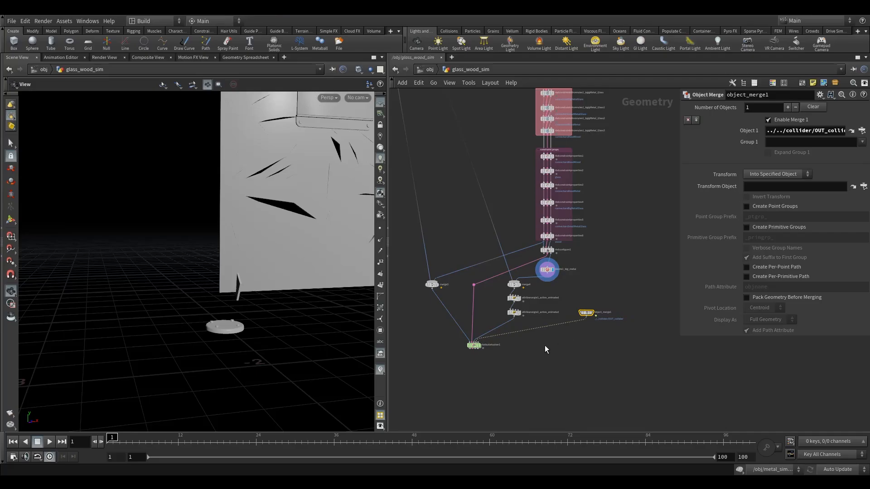
- Display the output of rbdbulletsolver1 and show its parameters
scroll(483, 374, "up", 3)
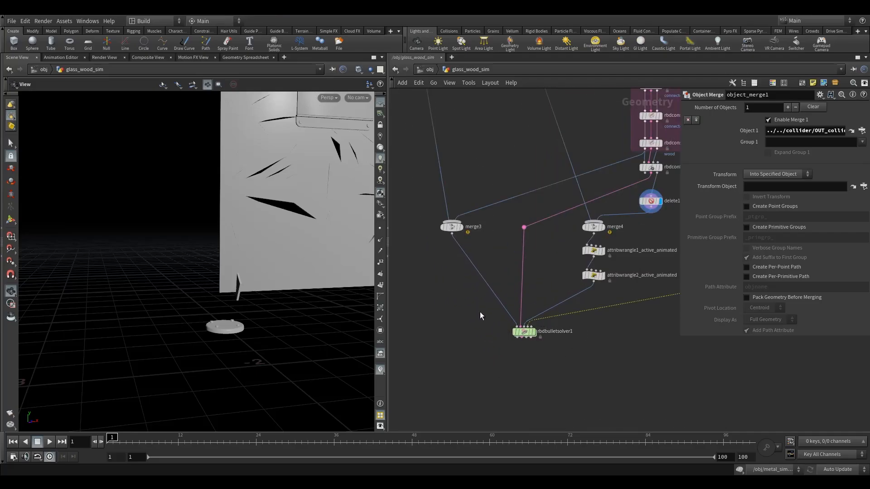
left_click(536, 322)
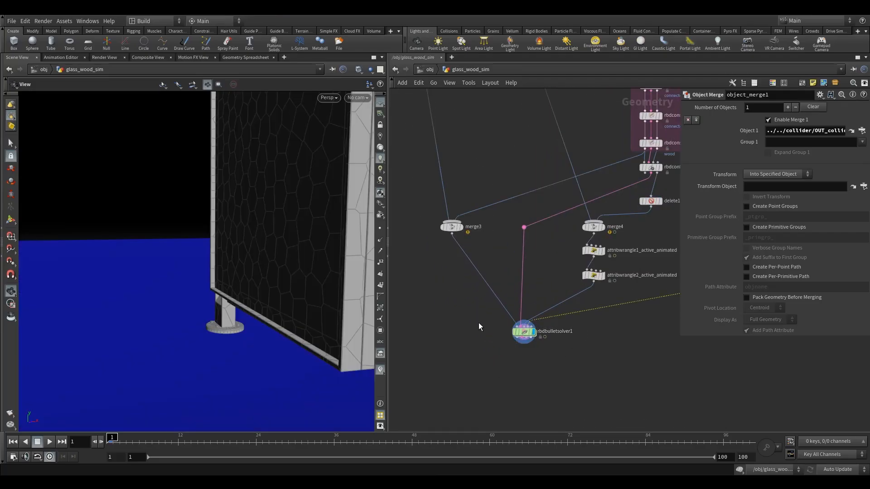
left_click(523, 332)
- Examine the fractured shelter and the blue collision geometry from several angles
left_click_drag(286, 249, 142, 287)
scroll(202, 311, "down", 5)
scroll(141, 288, "up", 6)
left_click_drag(320, 280, 211, 254)
middle_click_drag(212, 254, 229, 290)
left_click_drag(229, 289, 224, 327)
scroll(233, 313, "down", 6)
middle_click_drag(223, 326, 218, 305)
mouse_move(218, 305)
left_mouse_down()
mouse_move(202, 309)
mouse_move(215, 311)
left_mouse_up()
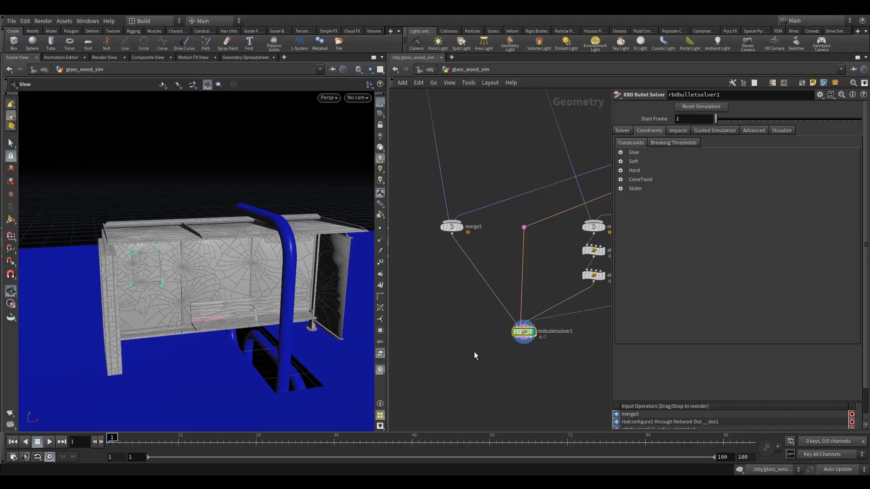
- Disable the dynamics simulation and view the shelter and collider from another angle at frame 1
left_click(740, 471)
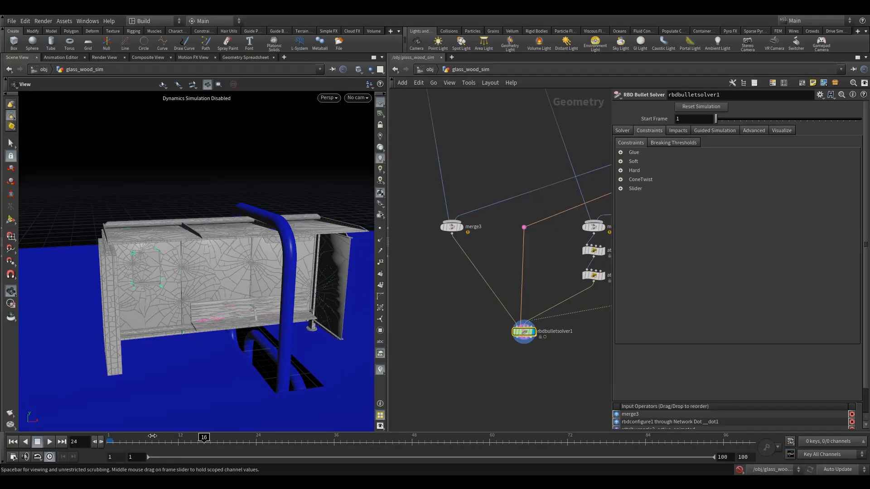
left_click_drag(188, 320, 205, 323)
left_click_drag(483, 319, 503, 328)
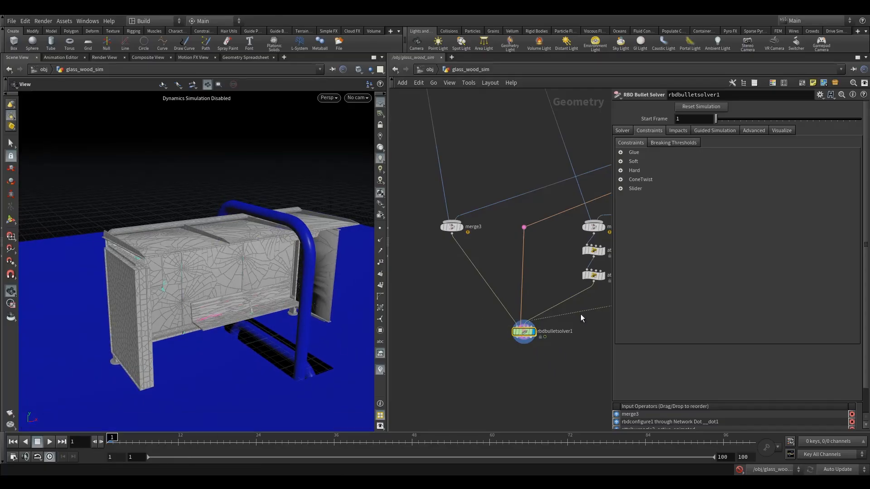
- Set the Bounce of the Bullet Object in rbdbulletsolver1 to 0
left_click(621, 131)
left_click(639, 175)
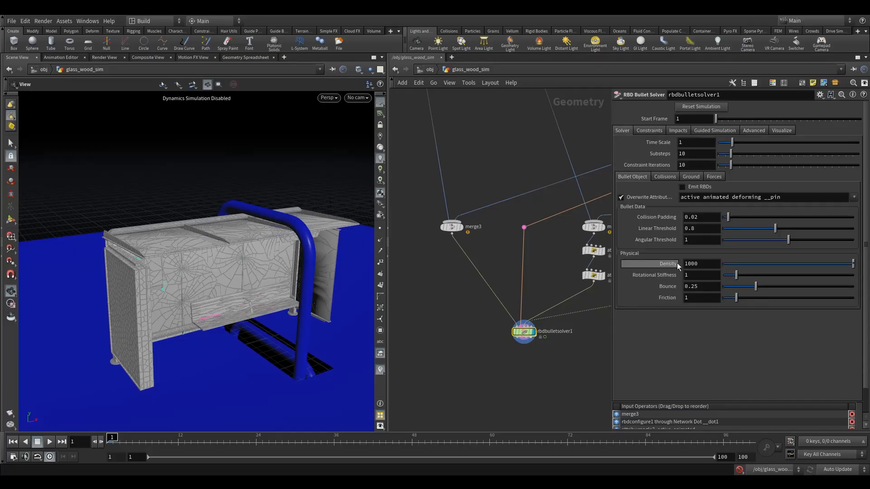
left_click_drag(744, 287, 616, 294)
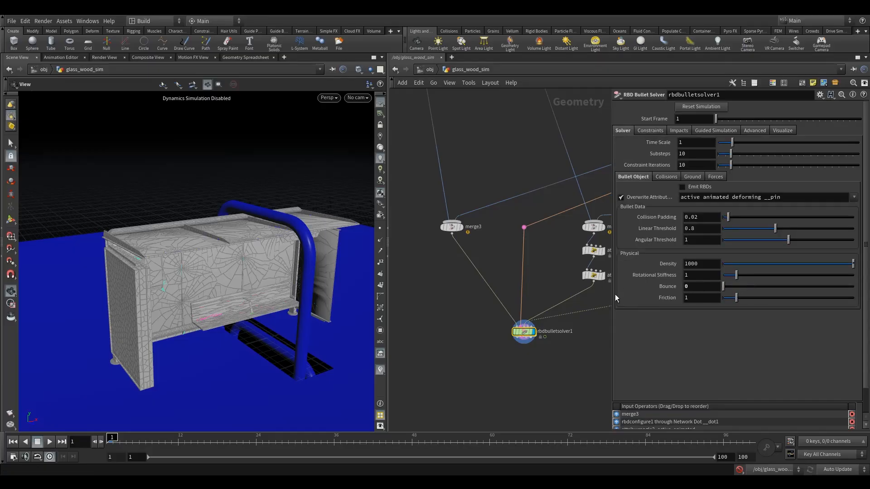
- Set the solver's collision Geometry Representation to Concave and its Initial Object Type to Create Deforming Static Objects
middle_click_drag(553, 309, 485, 289)
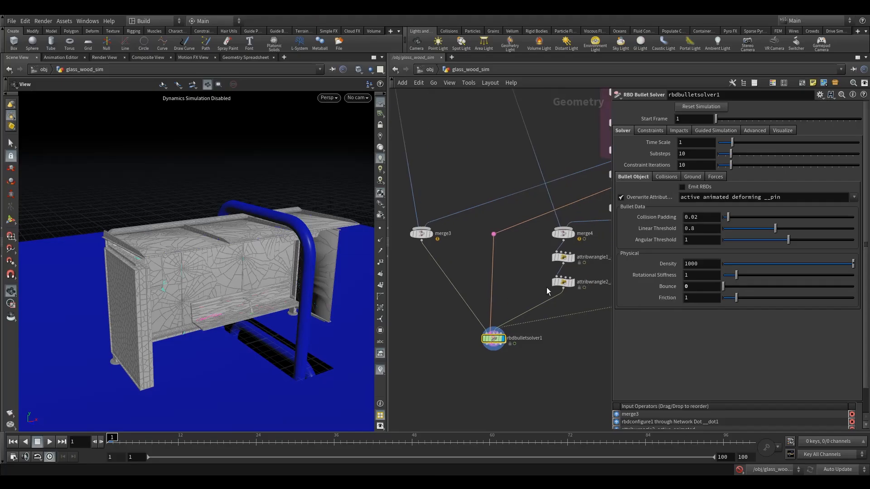
left_click(659, 179)
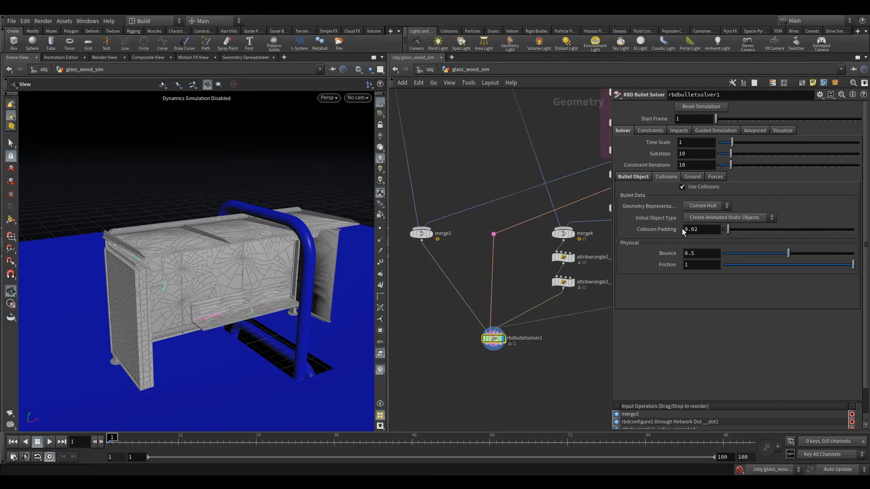
left_click(693, 206)
left_click(697, 225)
left_click(709, 216)
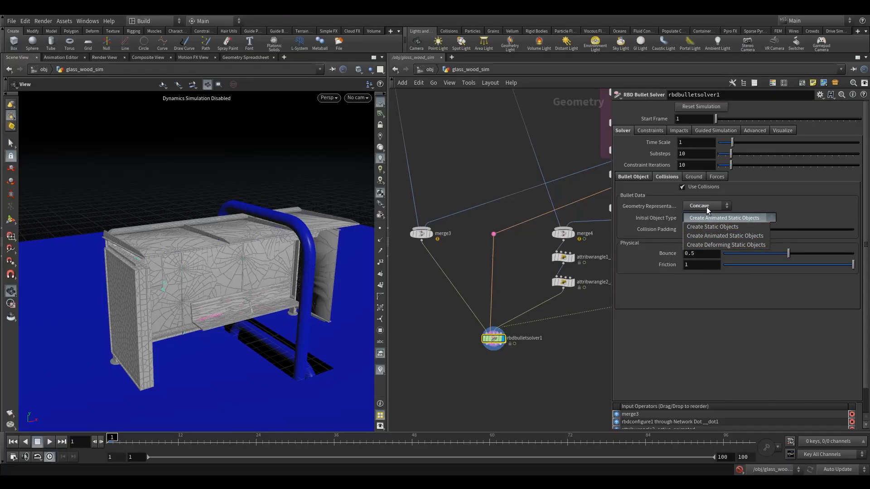
left_click(719, 245)
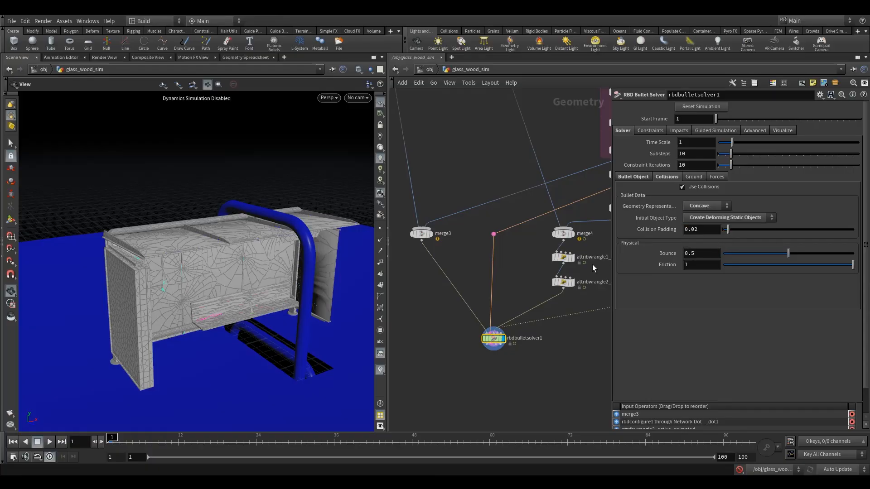
left_click_drag(743, 255, 614, 267)
- Review the solver's Ground and Forces settings, and bring up the Breaking Thresholds of the constraints
left_click(696, 177)
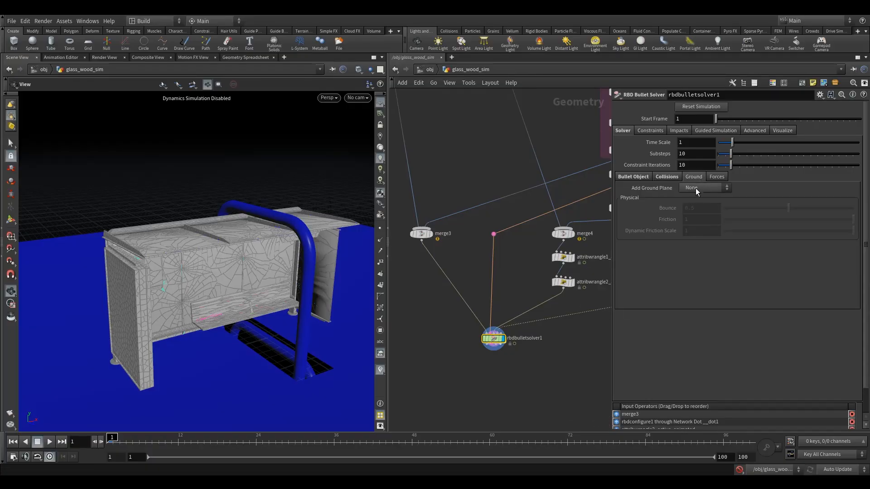
left_click(713, 177)
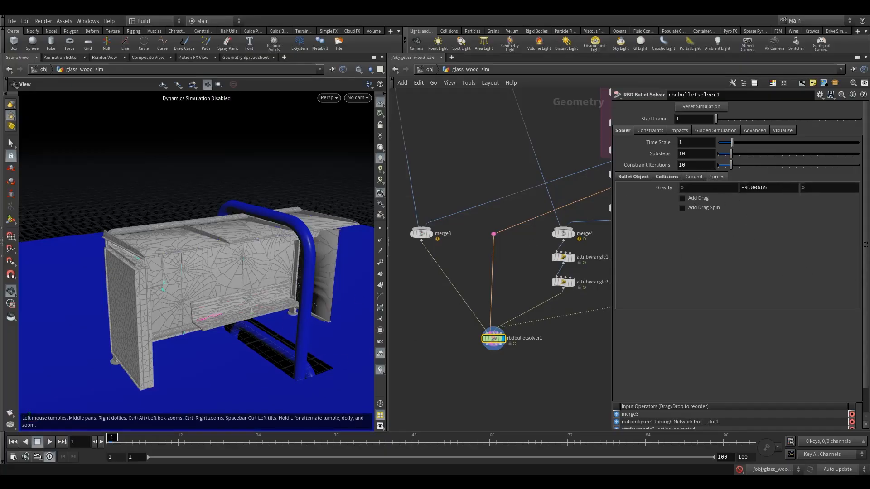
left_click(647, 130)
left_click(674, 144)
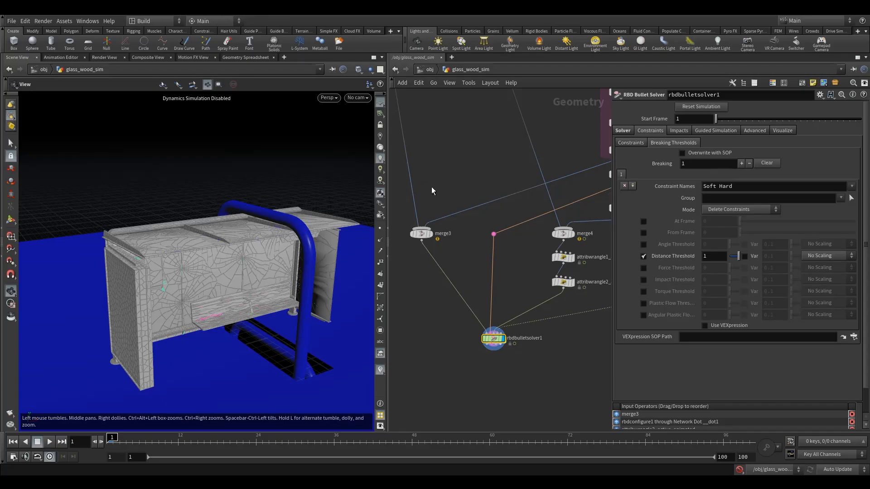
- Restrict the first breaking threshold to constraints named Glue in the glass group
double_click(745, 187)
left_click(747, 189)
middle_click_drag(488, 178, 459, 191)
left_click(833, 189)
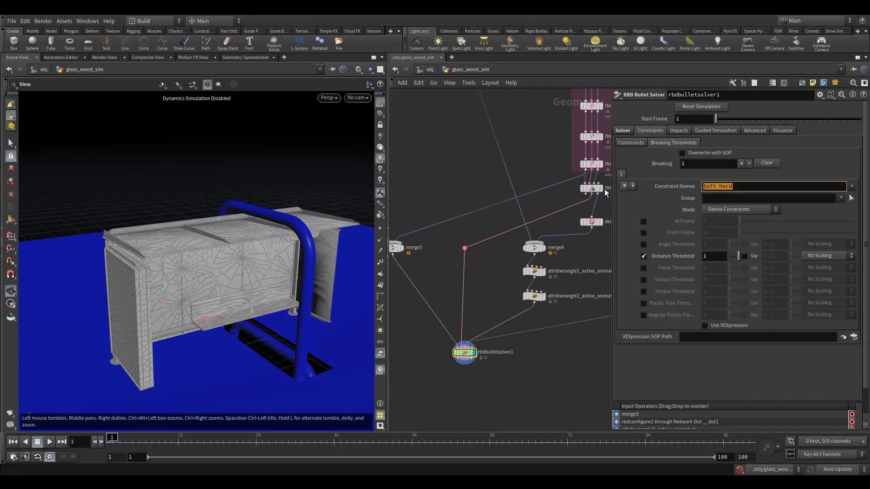
left_click(851, 187)
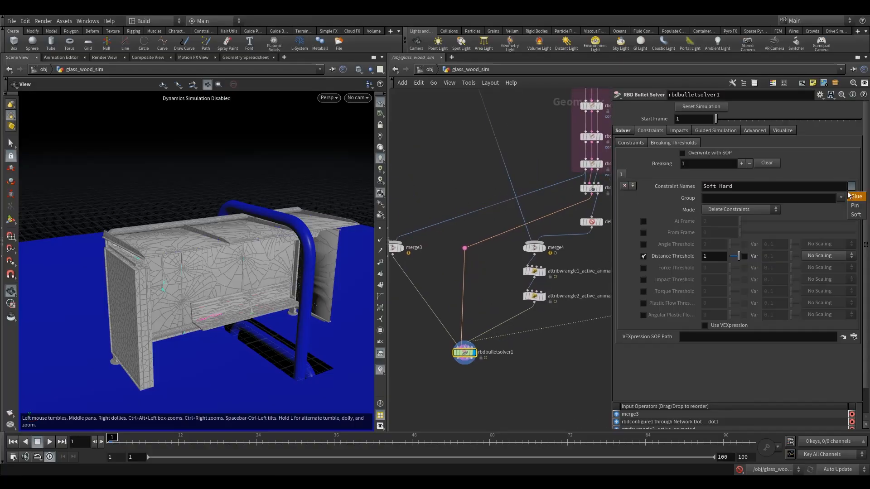
left_click(852, 197)
left_click_drag(734, 186, 654, 187)
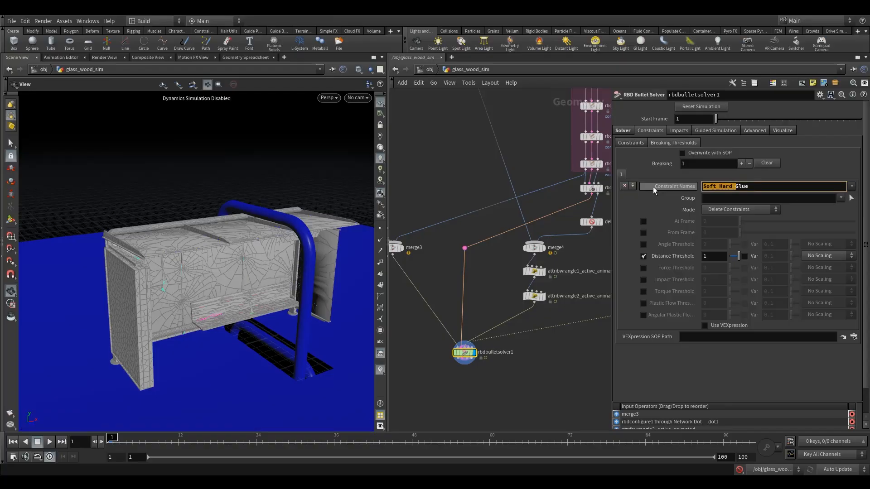
type("=")
key("BackSpace")
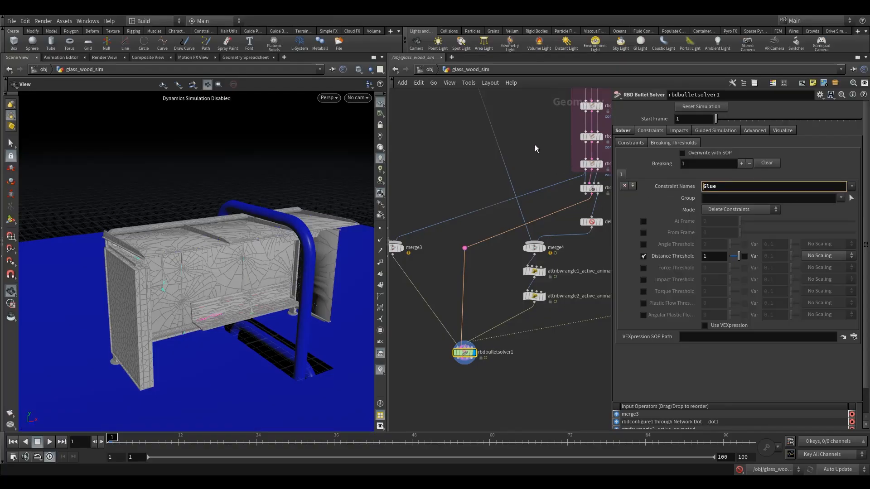
left_click(840, 199)
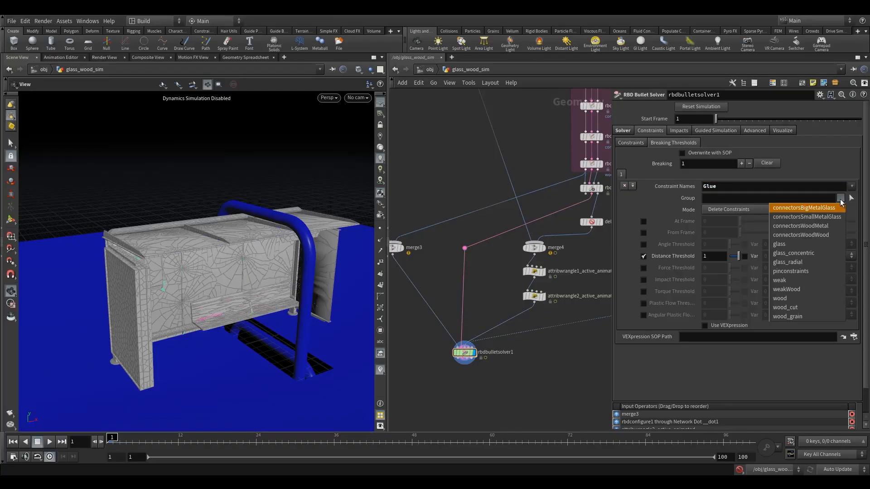
left_click(780, 244)
scroll(757, 265, "down", 1)
scroll(756, 265, "down", 1)
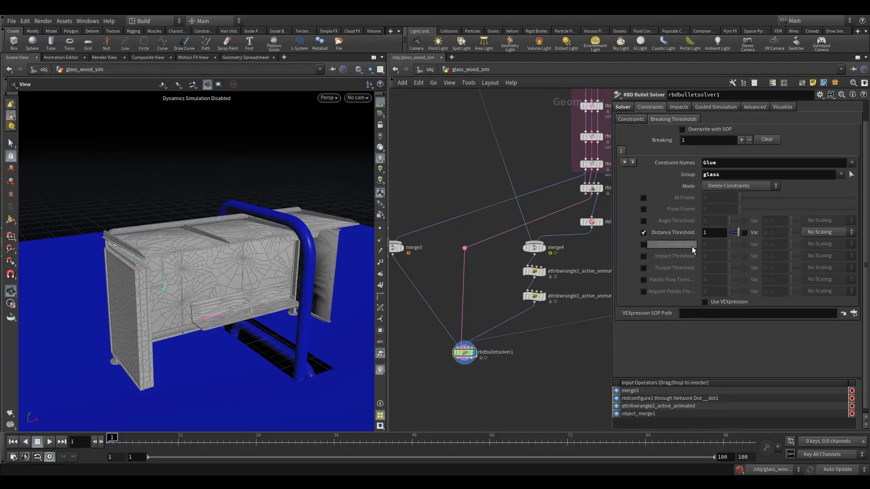
- Disable the Distance Threshold of the glass breaking entry and enable Use VEXpression
left_click(643, 233)
left_click(720, 302)
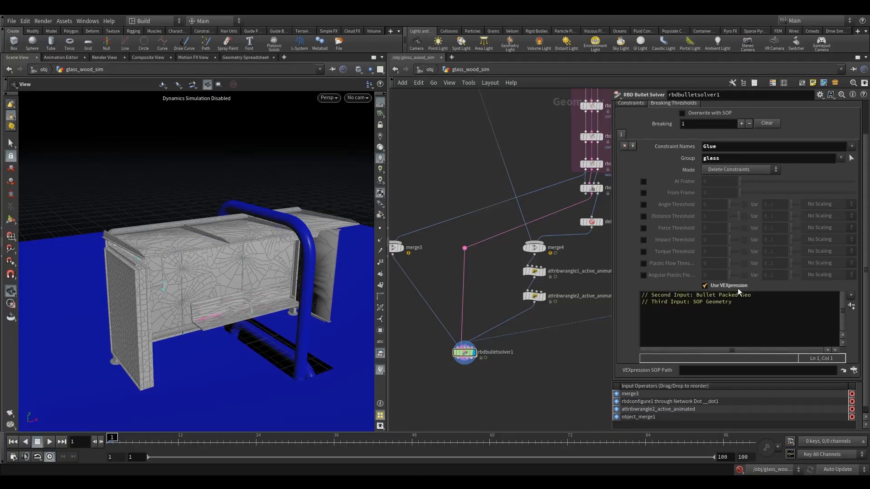
left_click(749, 307)
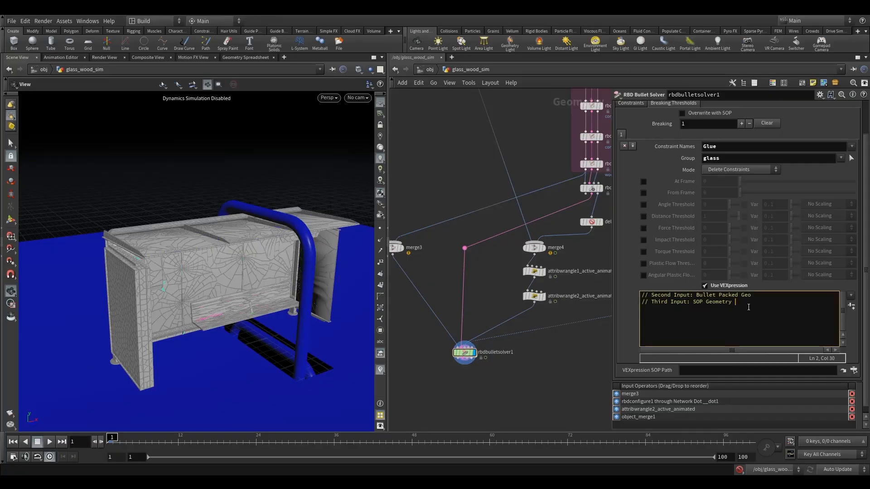
key("Return")
type("f@str")
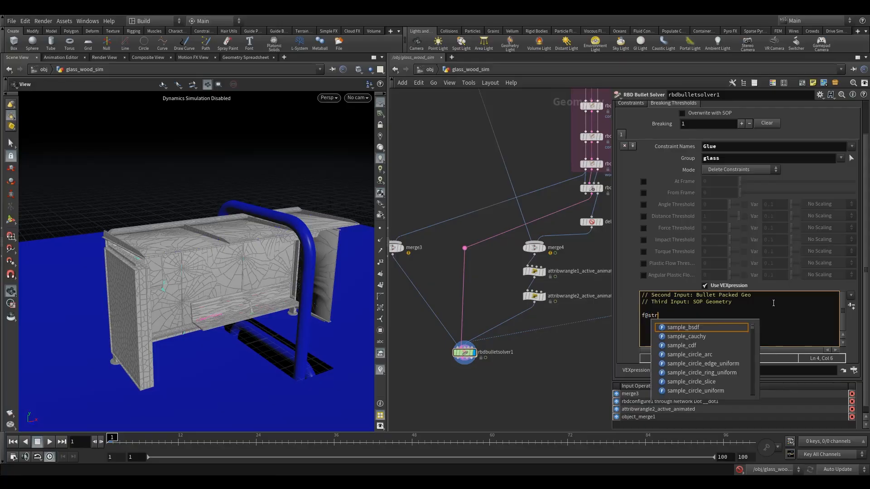
type("ength")
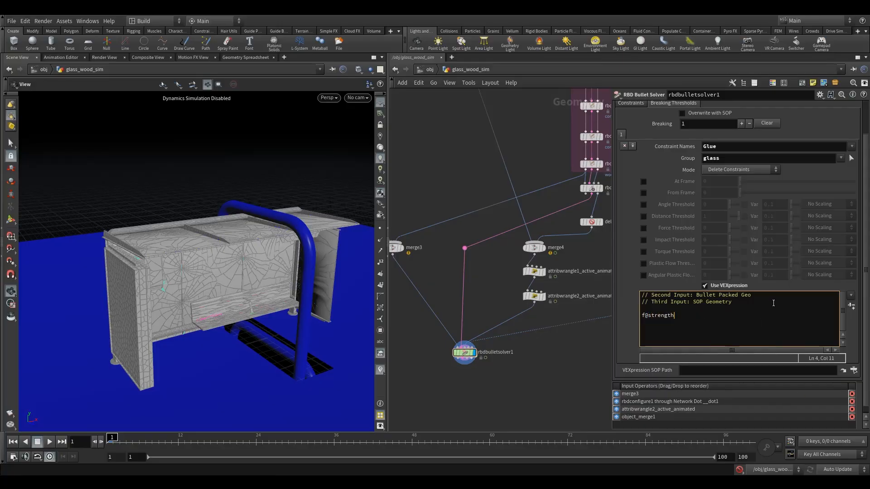
type("Mult = fit")
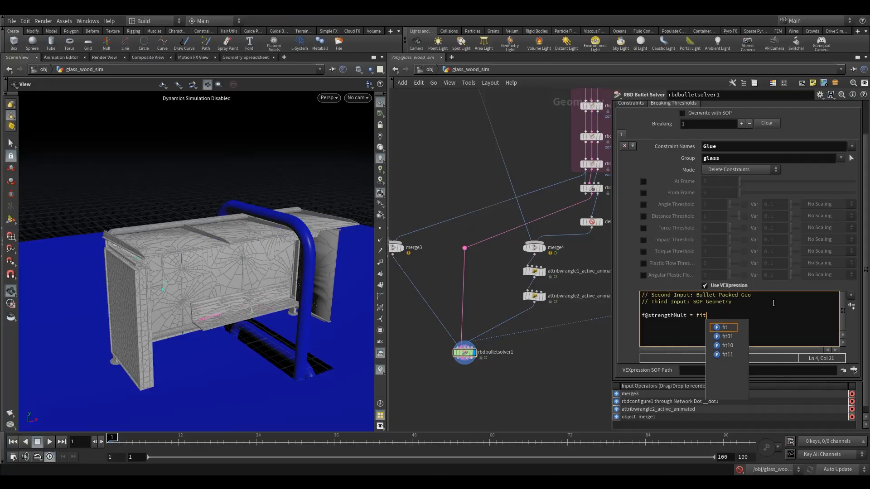
type("(@@")
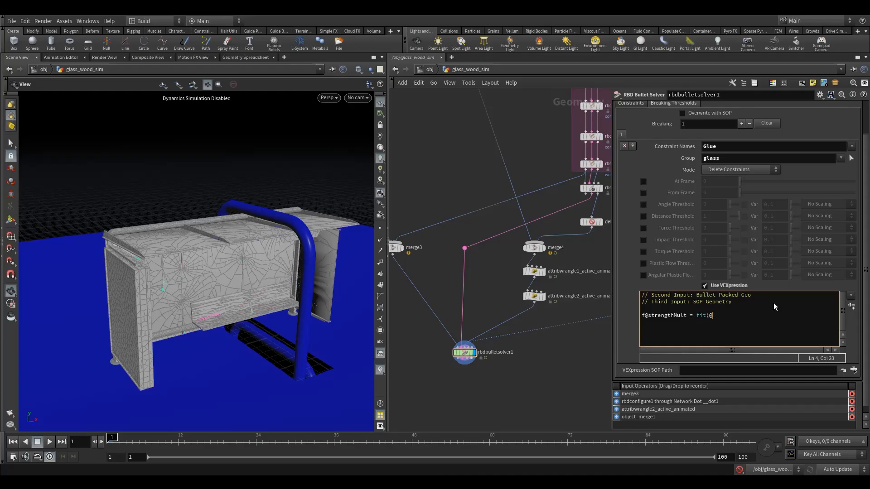
type("Frame,5,100,1,0.5);")
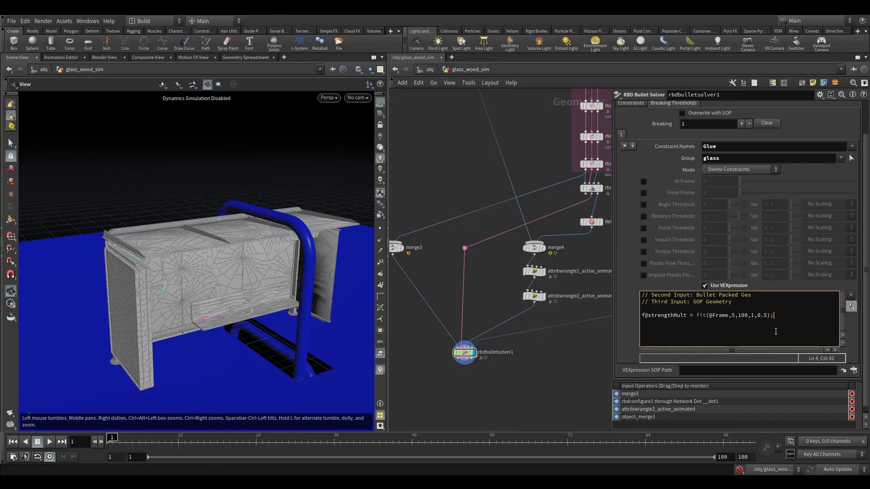
- Add the line f@strength *= f@strengthMult; to the glass entry's VEXpression
key("Return")
type("f@strength *= f@strength")
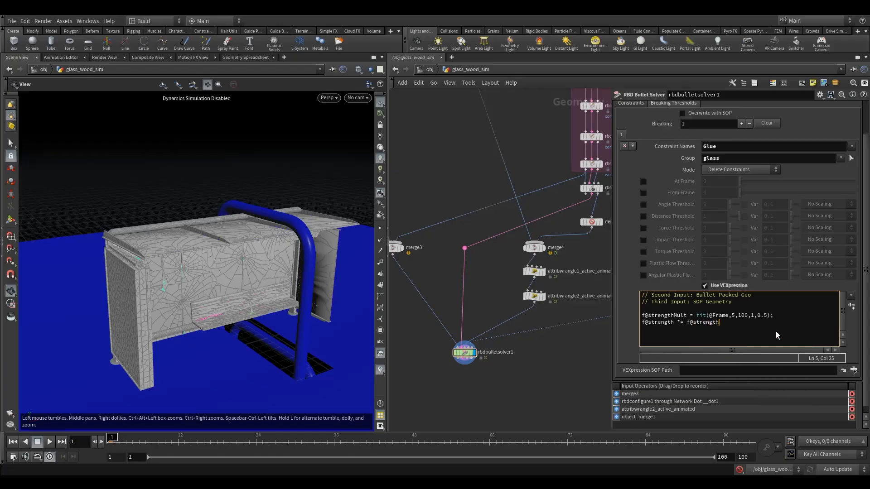
type("Mult;")
left_click_drag(647, 315, 682, 315)
left_click(677, 316)
left_click(737, 323)
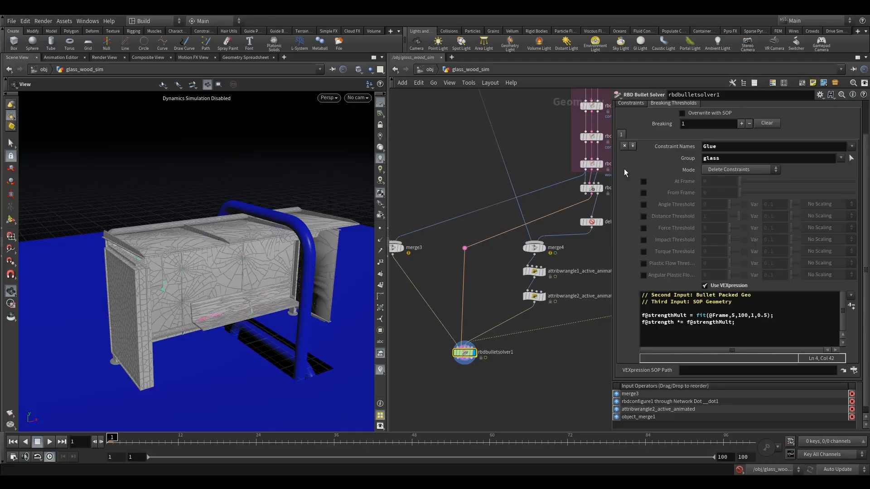
- Add a second breaking threshold entry with Constraint Names set to Glue and Group set to weak
left_click(633, 145)
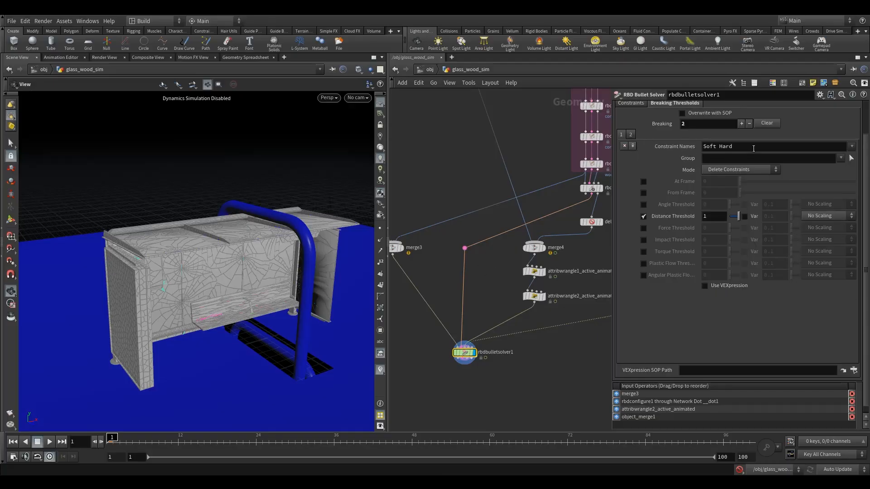
left_click(854, 148)
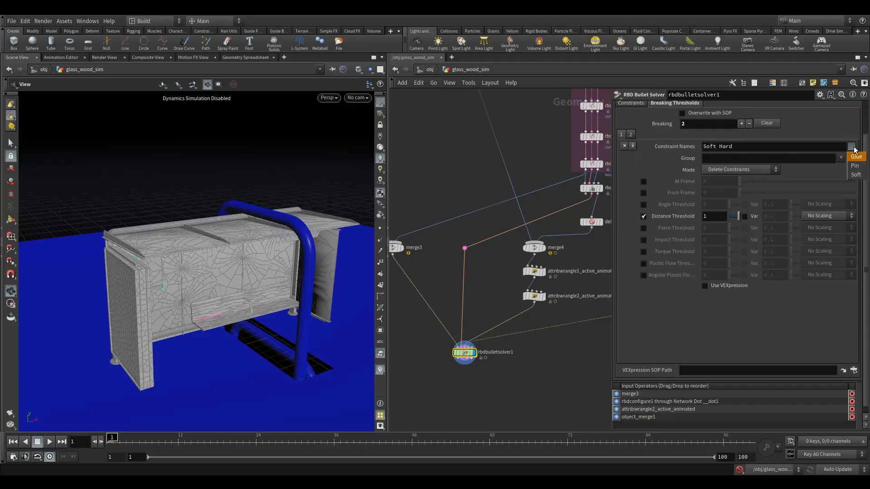
left_click(854, 158)
left_click_drag(725, 147, 684, 147)
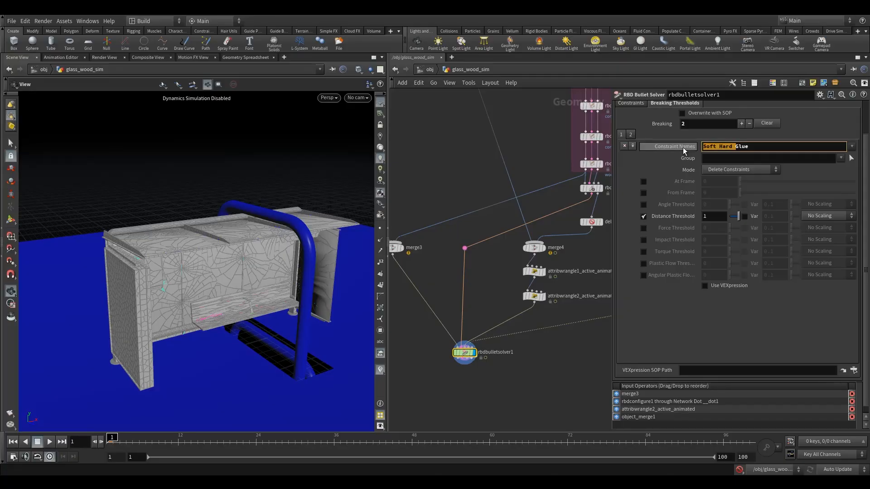
key("BackSpace")
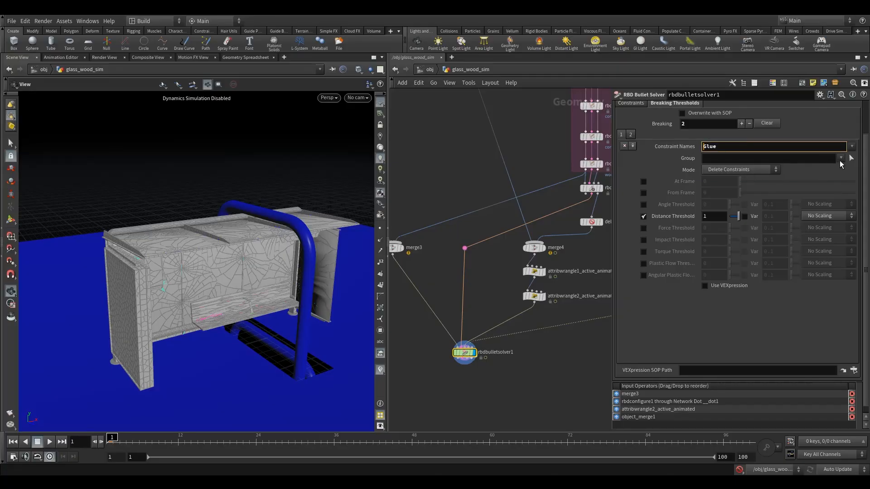
left_click(841, 158)
left_click(792, 239)
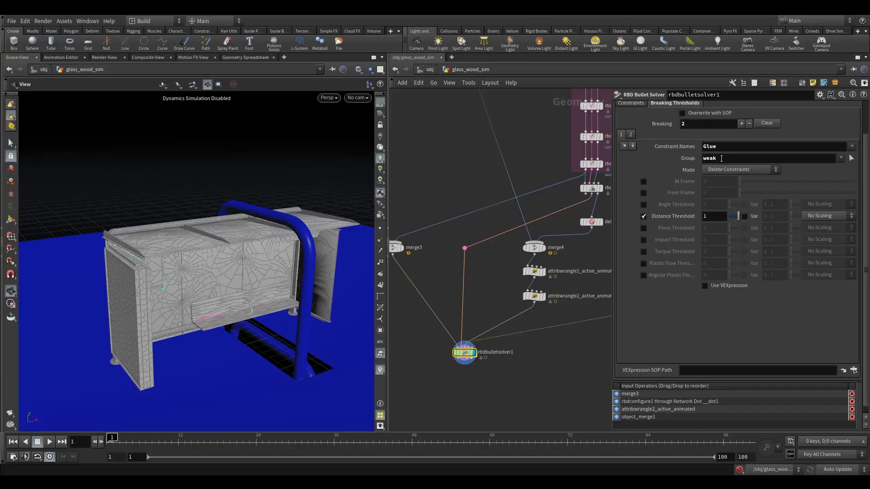
left_click(841, 158)
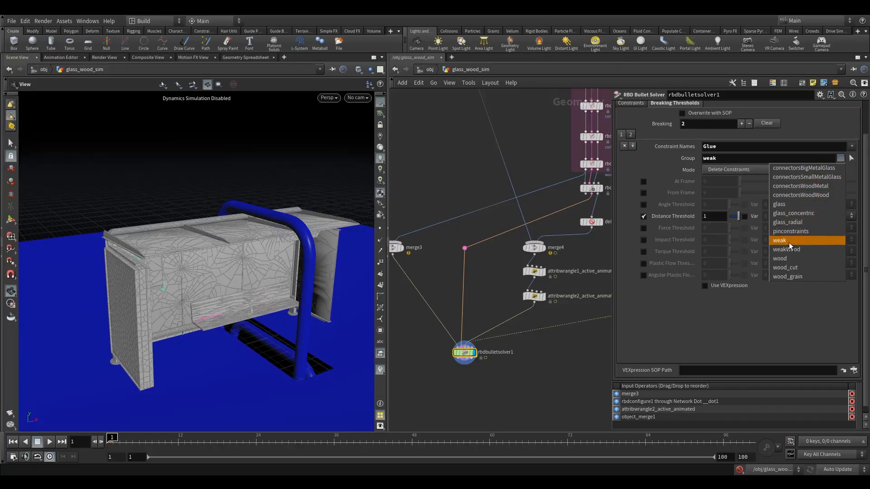
left_click(735, 163)
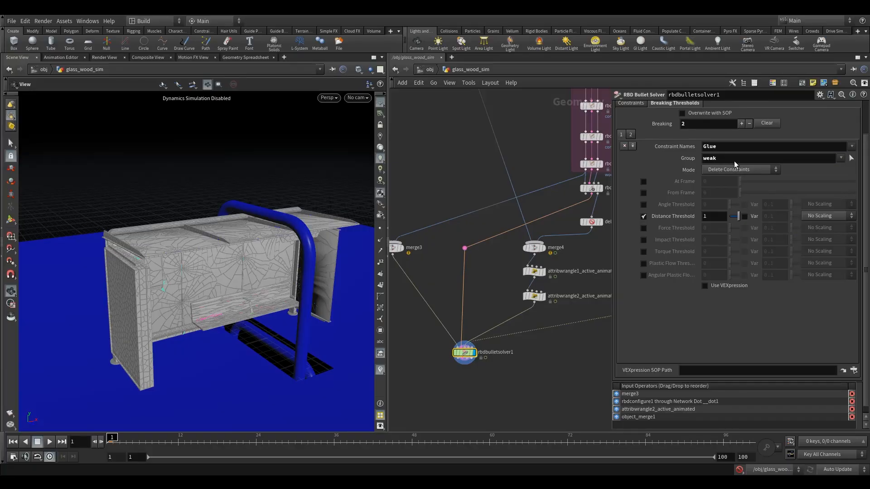
- Disable the Distance Threshold of the weak group's breaking entry and enable Use VEXpression
left_click_drag(237, 257, 188, 245)
right_click_drag(188, 244, 268, 257)
left_click_drag(268, 256, 194, 273)
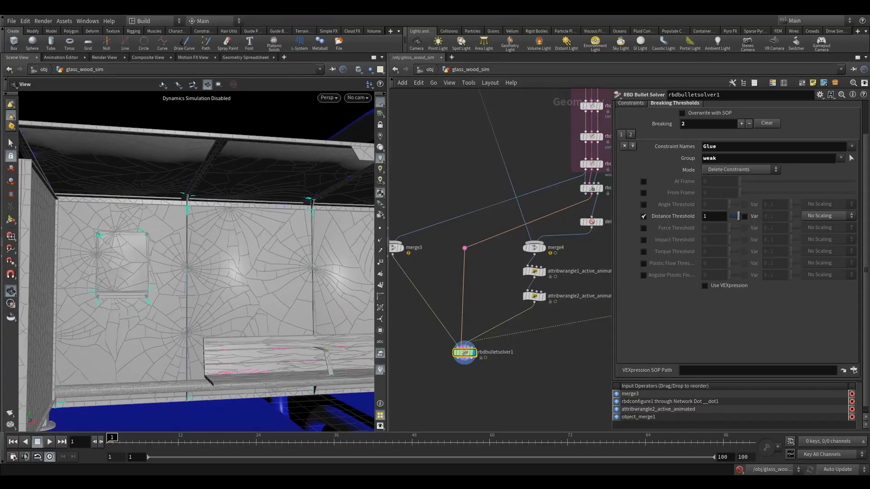
scroll(670, 364, "down", 1)
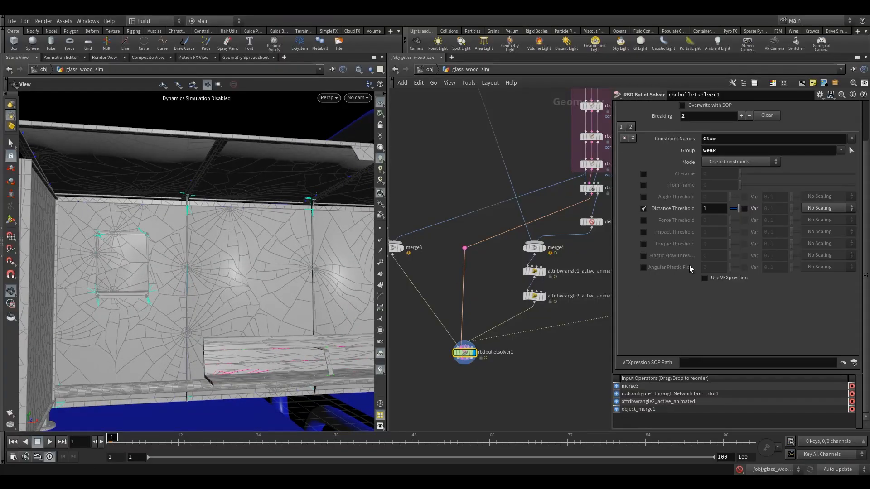
left_click(643, 208)
left_click(712, 280)
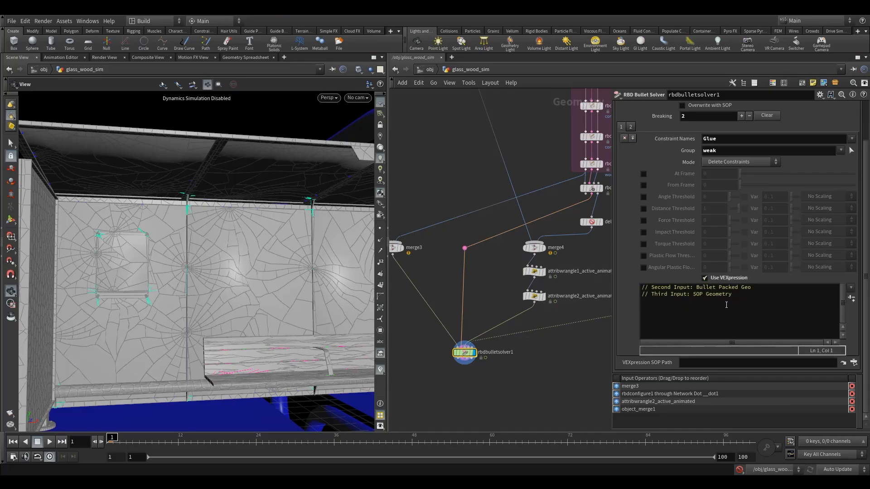
key("Return")
key("Return")
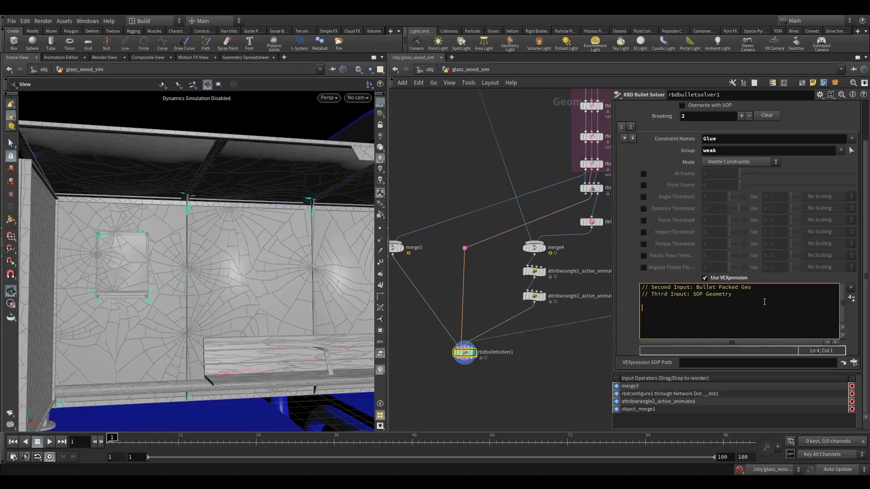
type("if(@Frame > 10){")
- Write f@strength *=0.5; inside the weak group's frame condition and close the block with a brace
key("Return")
type("f@strength *=0")
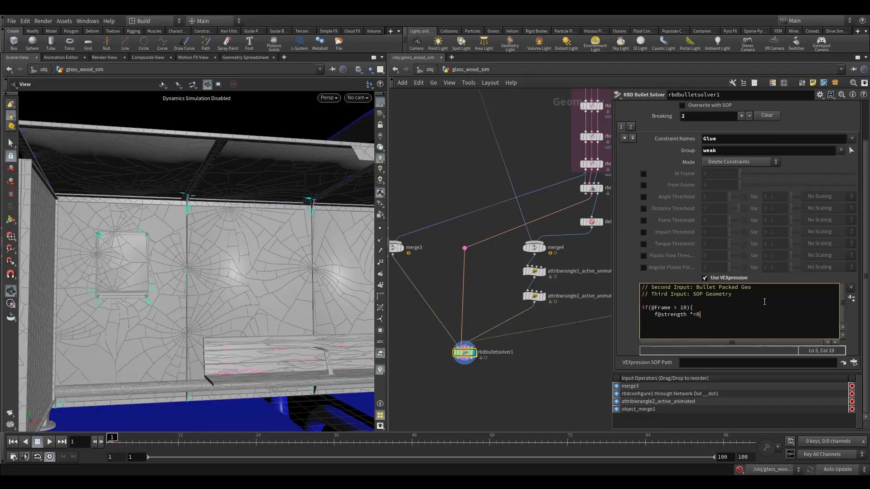
type(".5;")
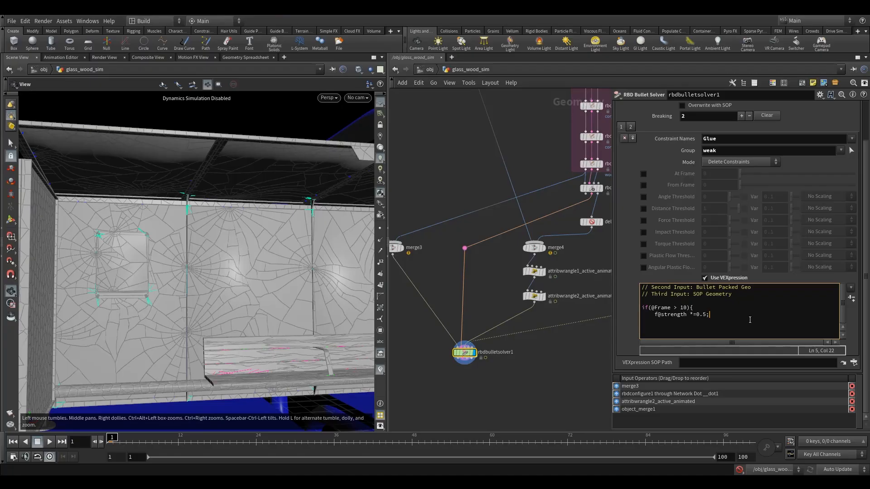
type(";")
key("Return")
key("BackSpace")
key("BackSpace")
key("BackSpace")
key("Return")
type("}")
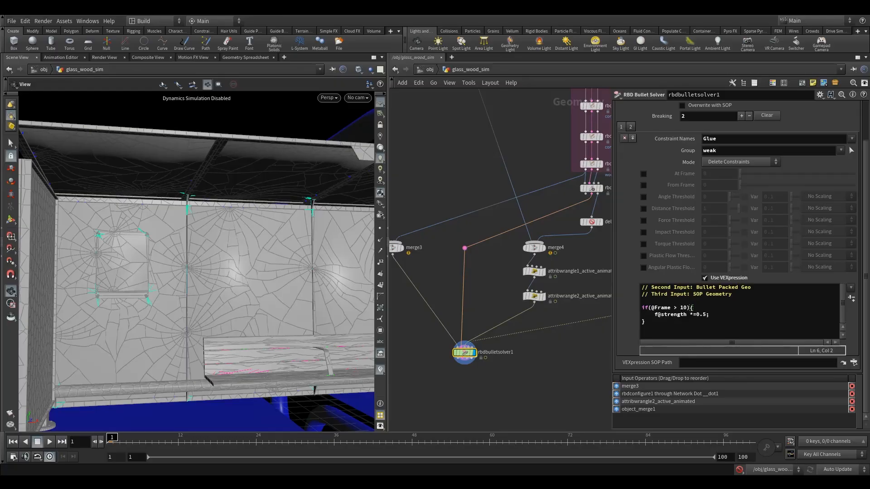
- Add a third breaking threshold entry with Constraint Names set to Soft Hard Glue and Group set to wood
scroll(671, 182, "up", 2)
left_click(634, 175)
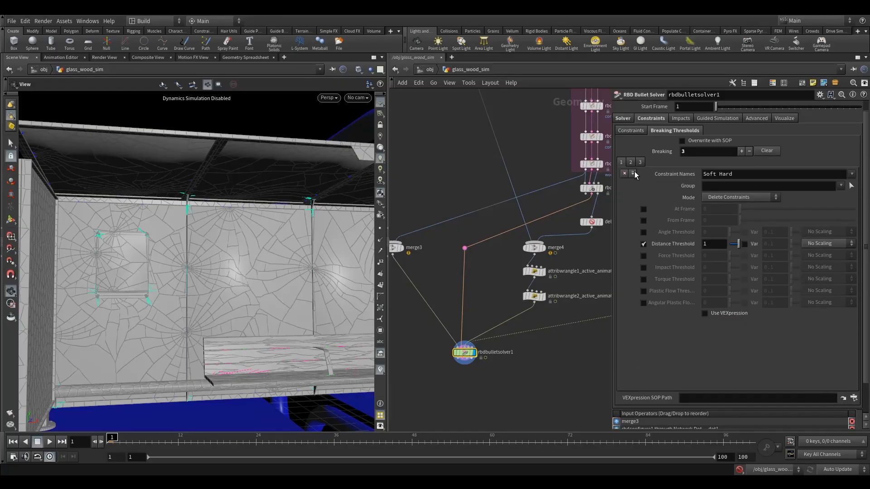
left_click(630, 163)
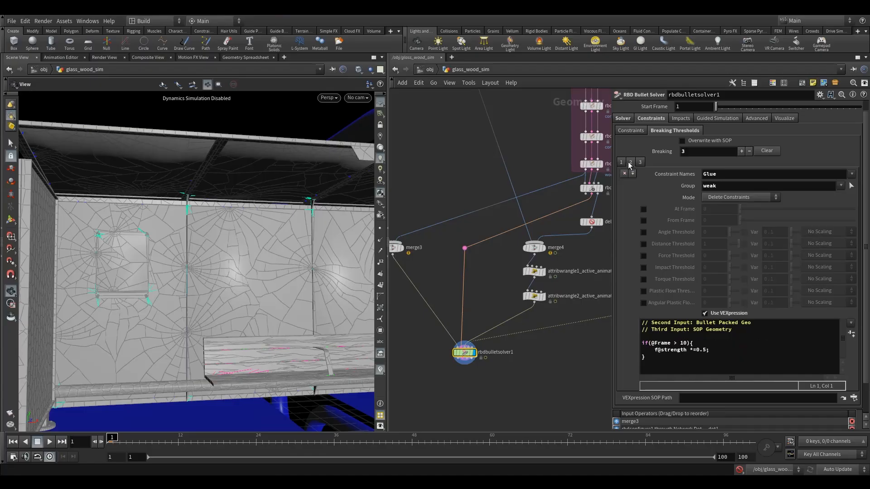
left_click(640, 162)
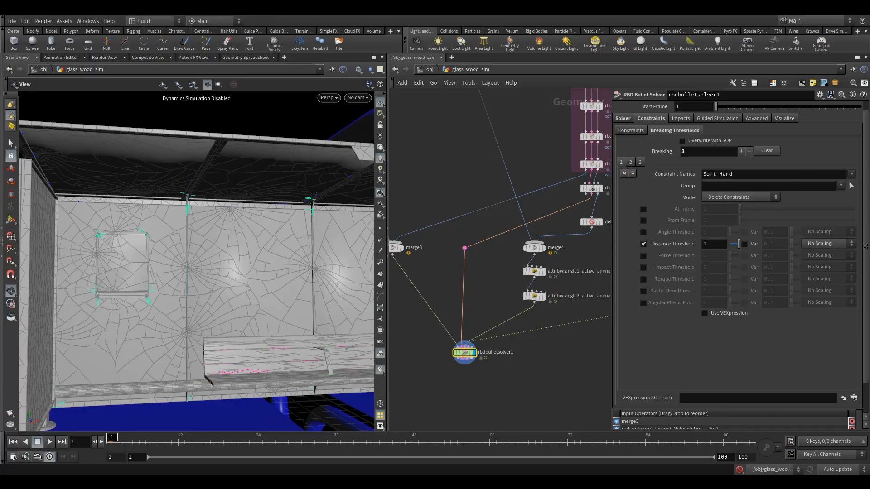
left_click(852, 174)
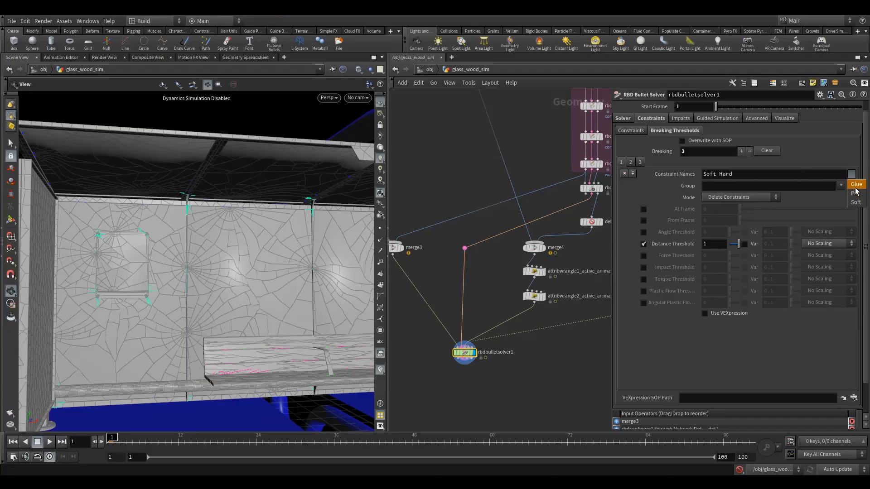
left_click(857, 186)
left_click(841, 186)
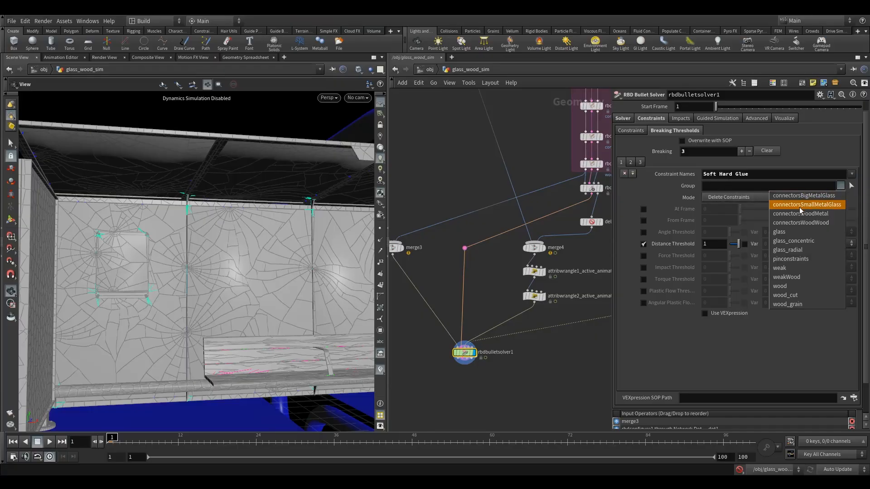
left_click(791, 286)
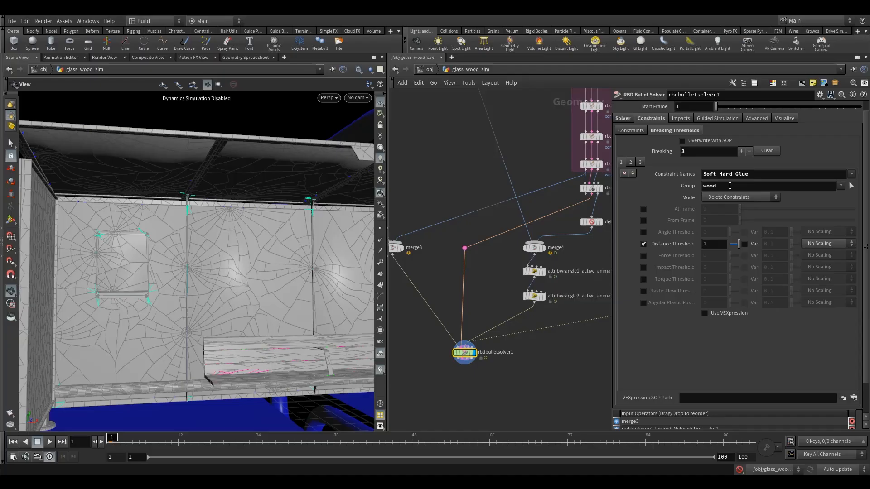
left_click(730, 185)
scroll(702, 249, "down", 1)
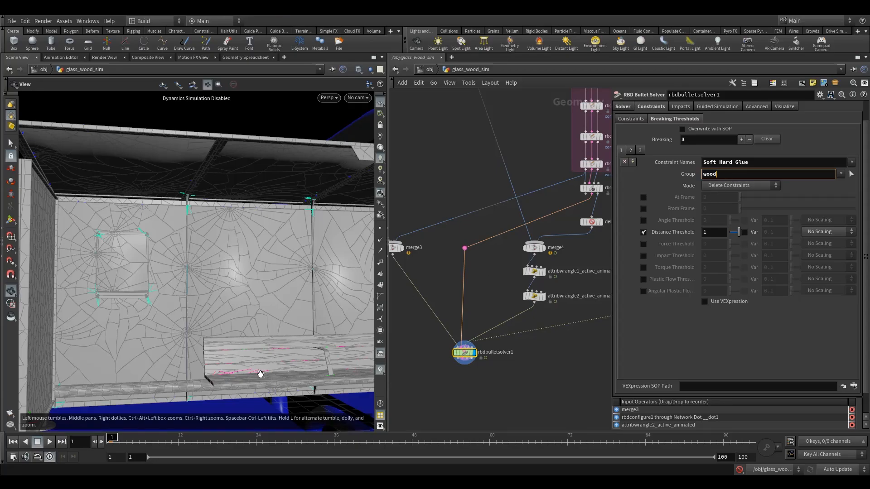
- Set the wood entry's Distance Threshold to .04
left_click_drag(261, 374, 252, 311)
scroll(252, 330, "up", 5)
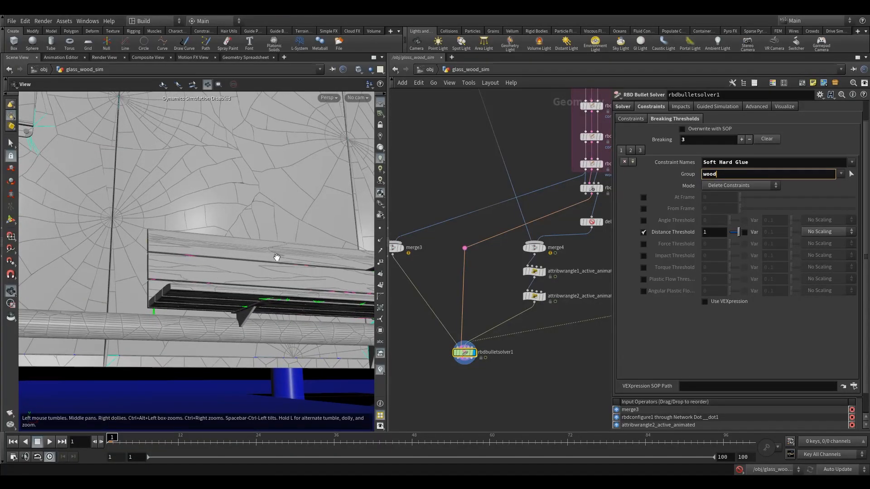
left_click_drag(232, 300, 291, 296)
right_click_drag(291, 295, 493, 261)
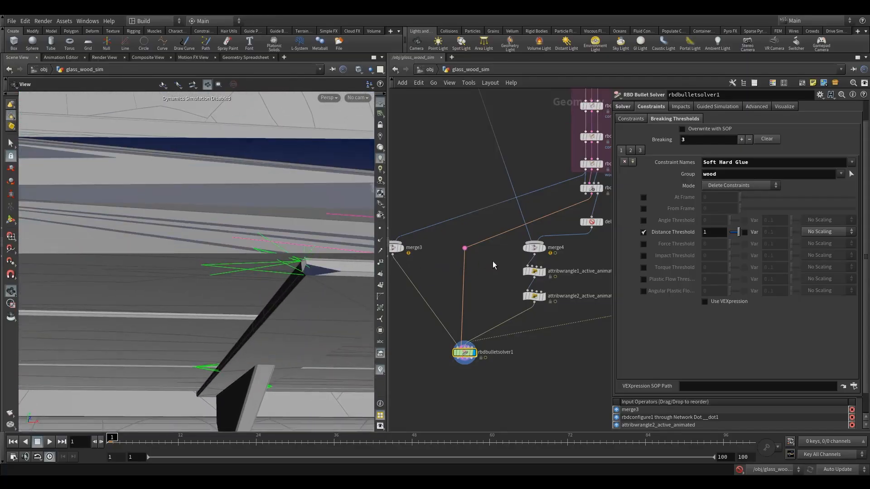
left_click_drag(264, 274, 222, 266)
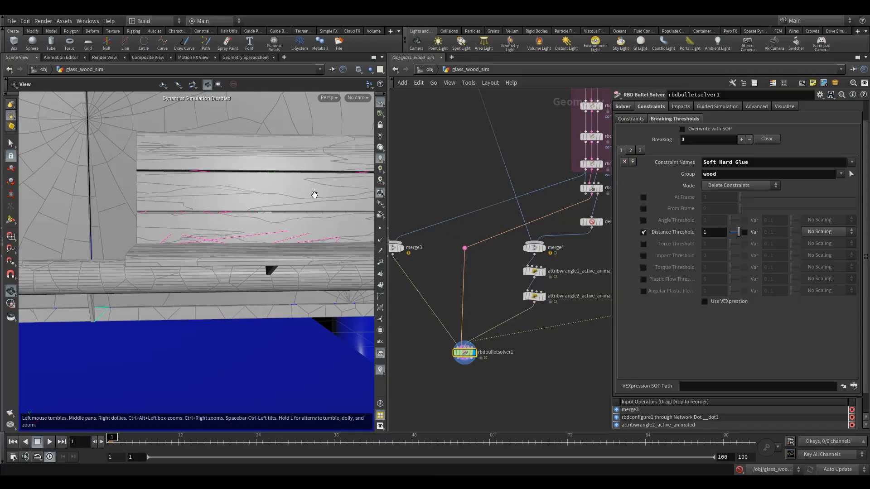
left_click_drag(309, 194, 230, 265)
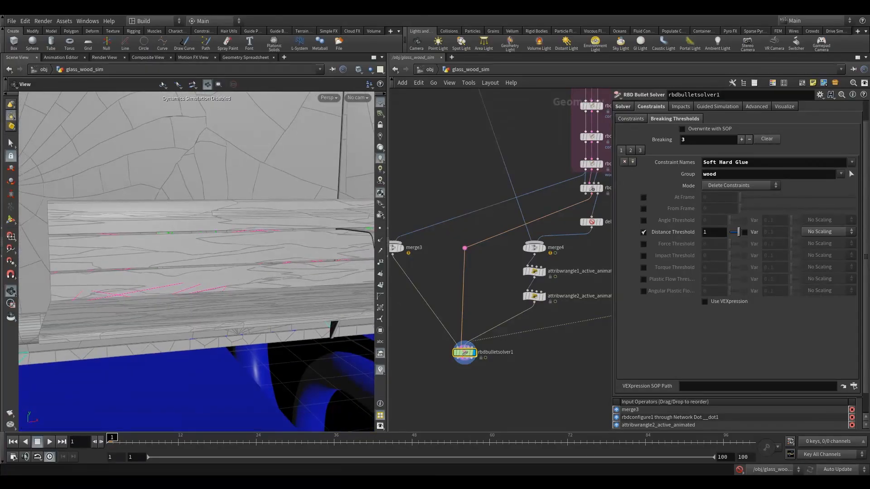
left_click(714, 232)
type(".04")
scroll(676, 231, "up", 1)
key("Return")
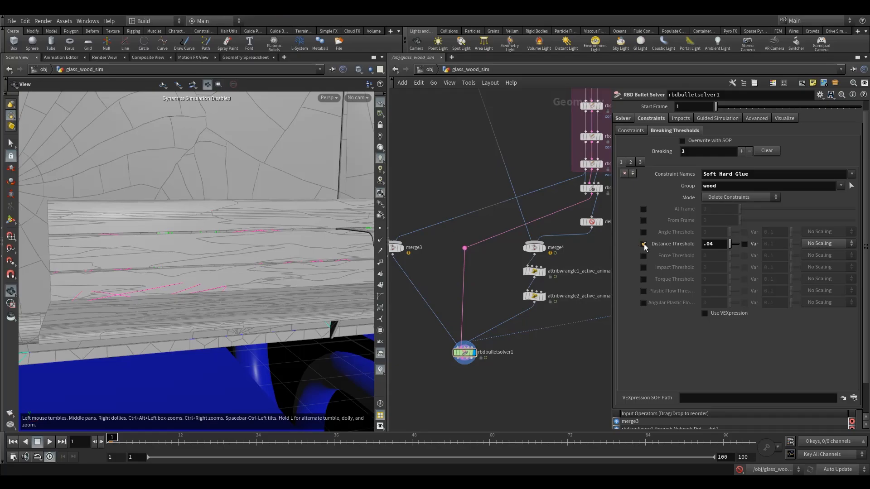
- Enable From Frame on the wood entry and set it to 43
mouse_move(671, 225)
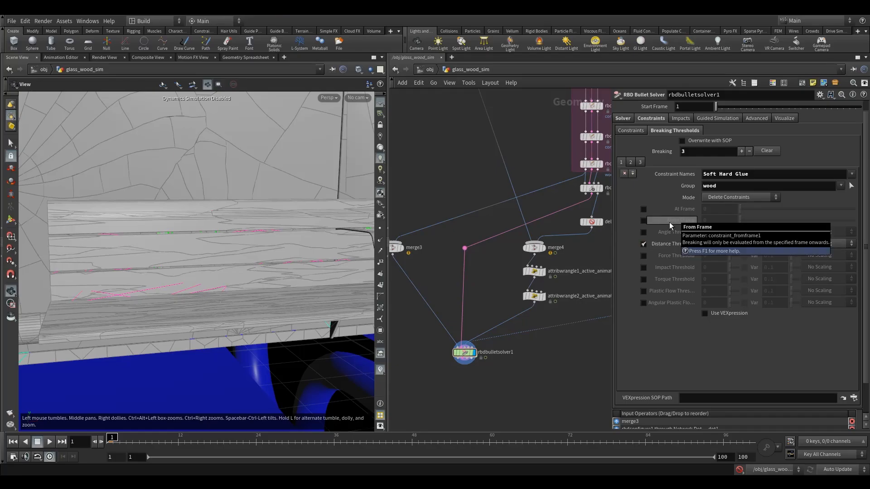
left_click(644, 221)
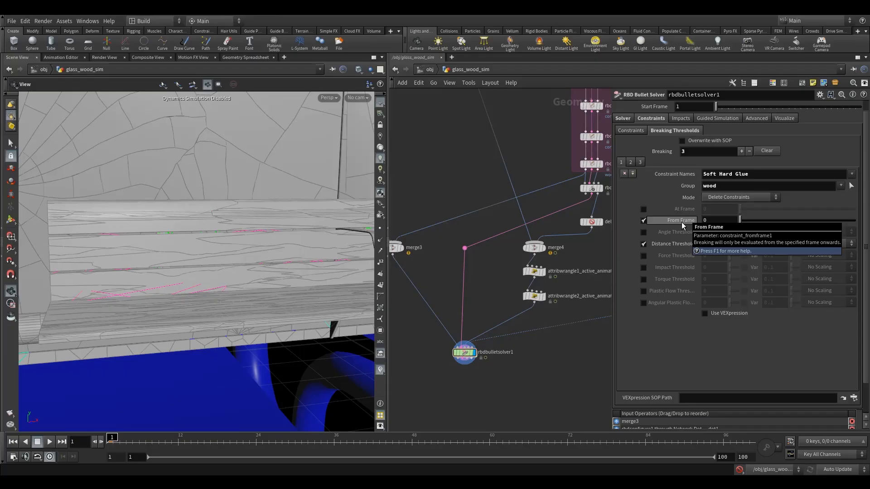
left_click_drag(713, 221, 653, 222)
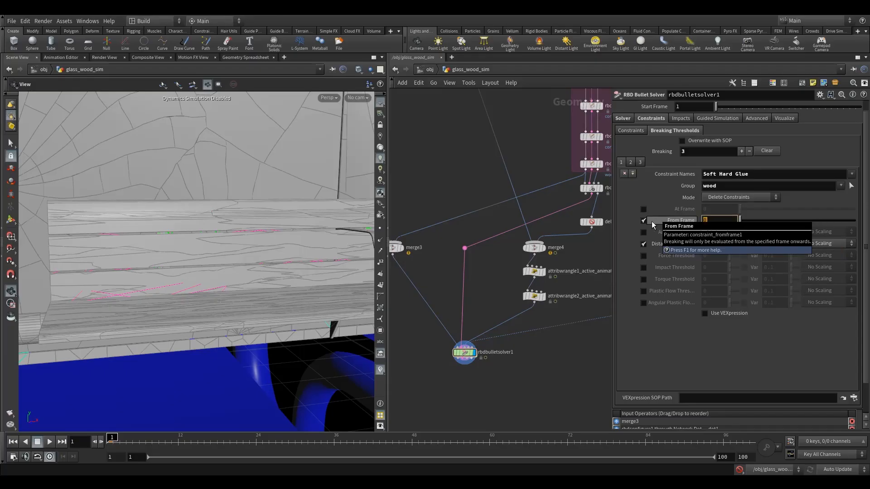
type("43")
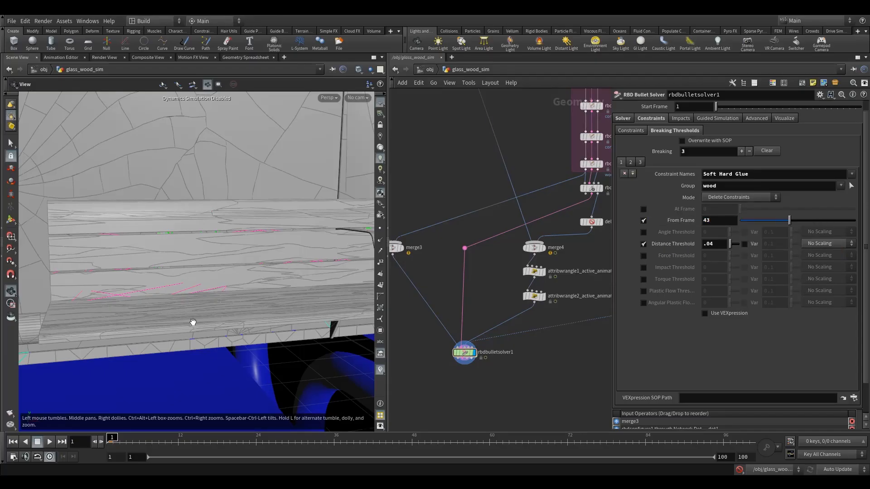
- Add a fourth breaking threshold entry with Group set to weakWood connectorsWoodWood connectorsWoodMetal
left_click_drag(224, 291, 143, 308)
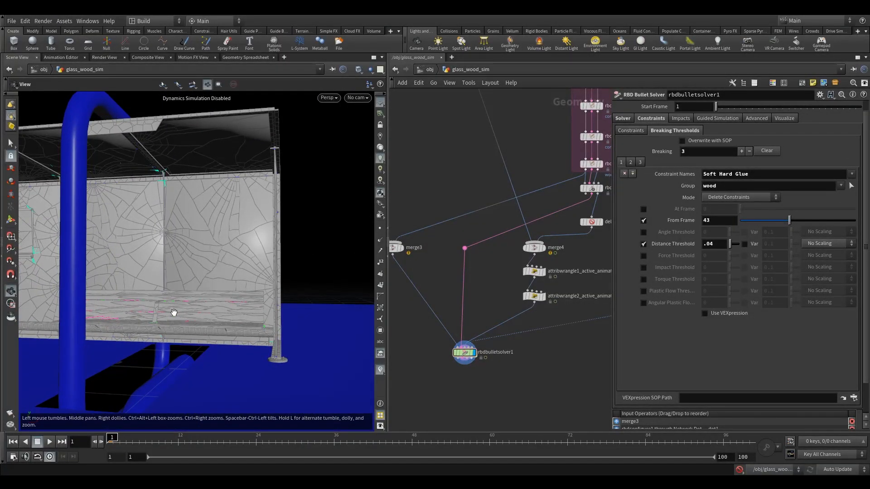
left_click_drag(172, 313, 125, 331)
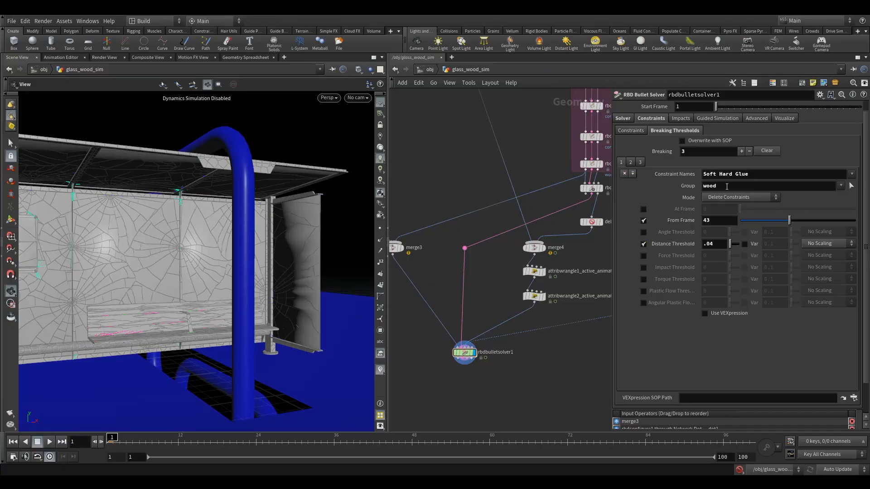
left_click(632, 173)
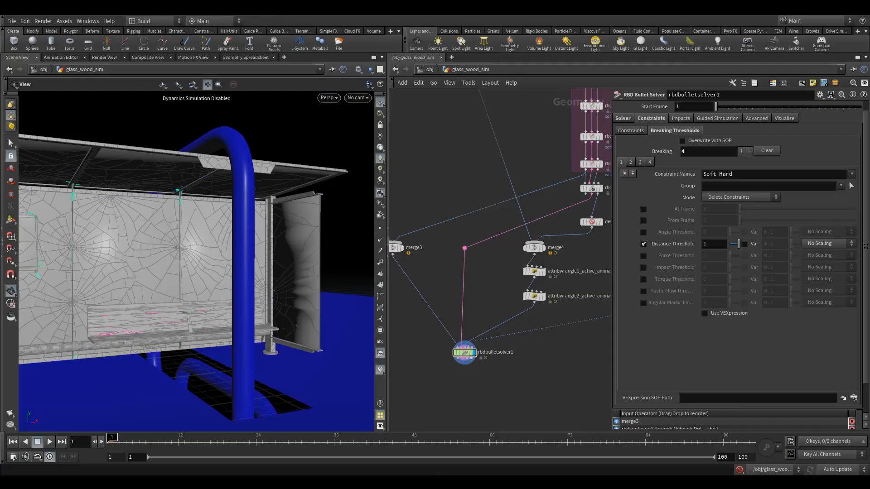
left_click_drag(185, 315, 166, 309)
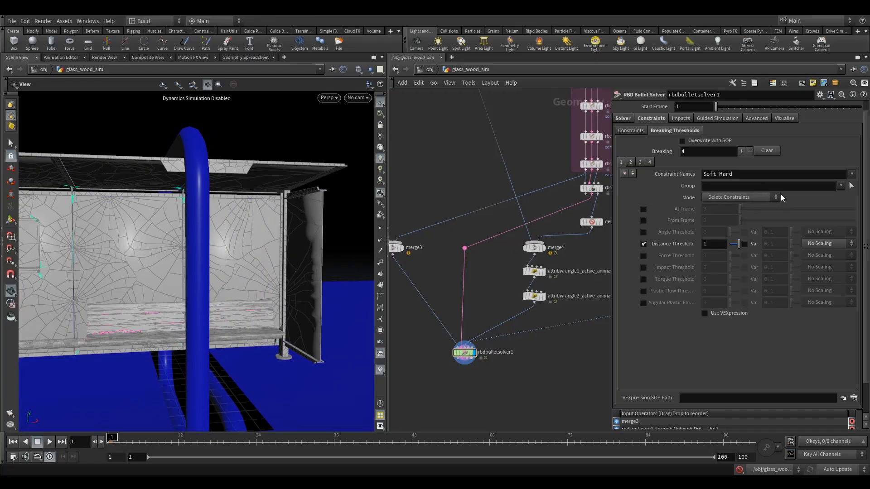
left_click(841, 186)
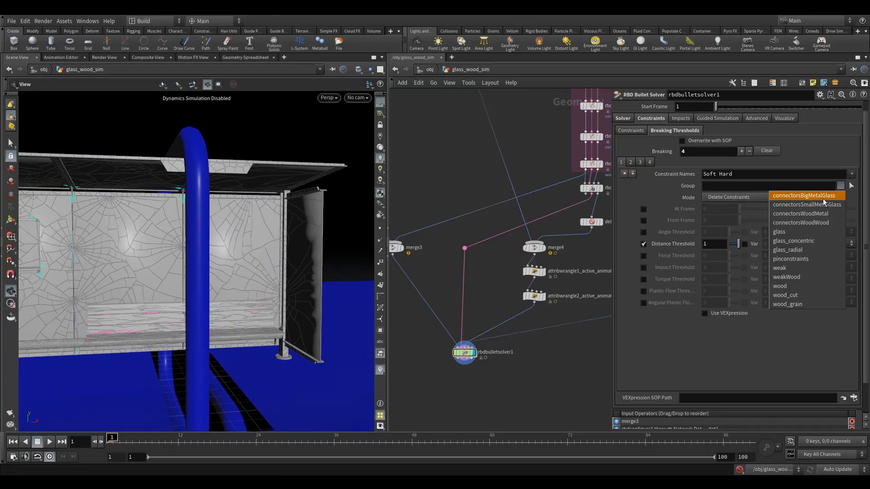
left_click(802, 276)
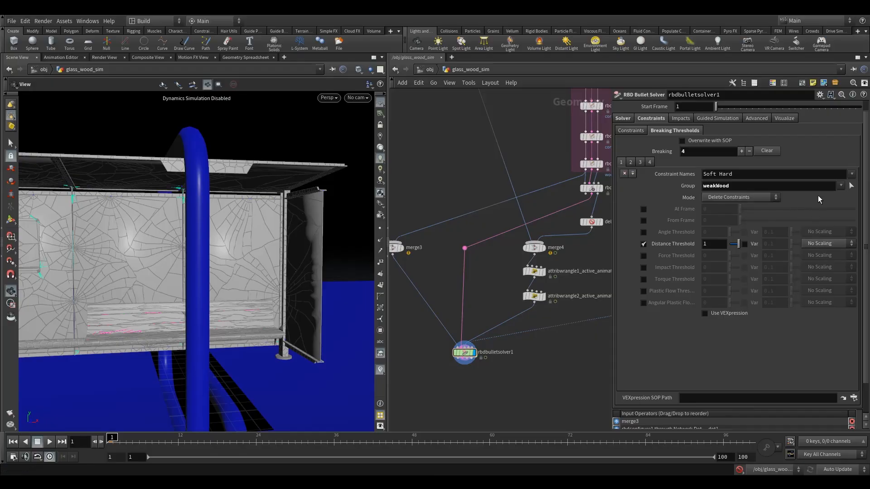
left_click(841, 186)
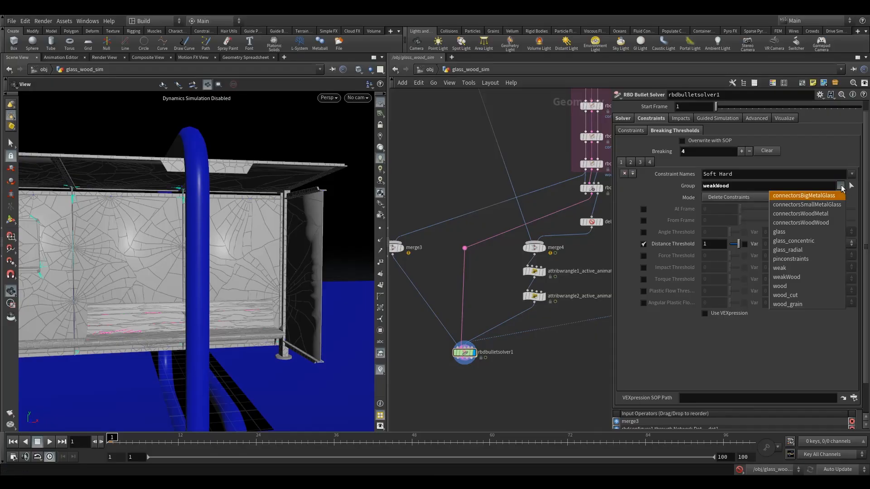
left_click(812, 223)
left_click_drag(238, 277, 193, 311)
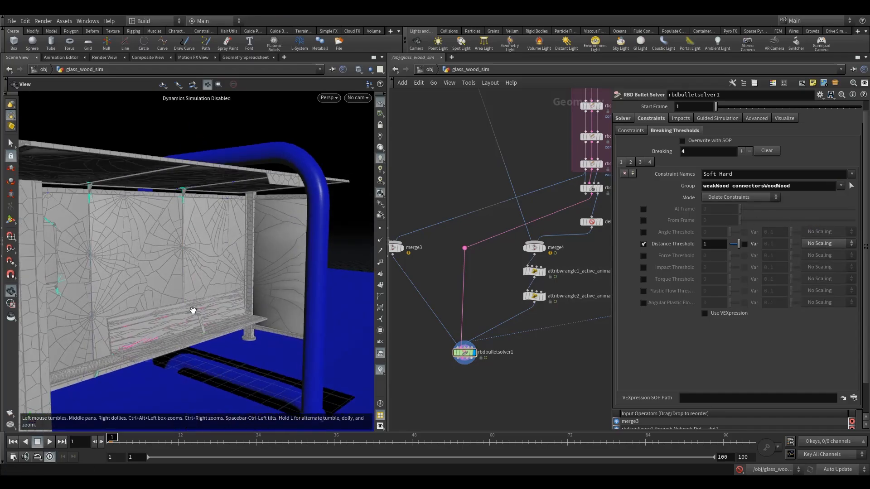
right_click_drag(192, 311, 224, 324)
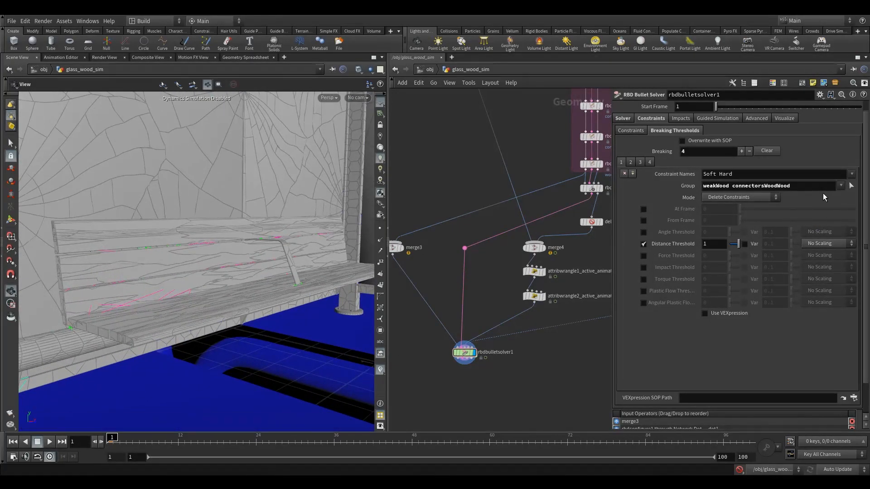
left_click(841, 187)
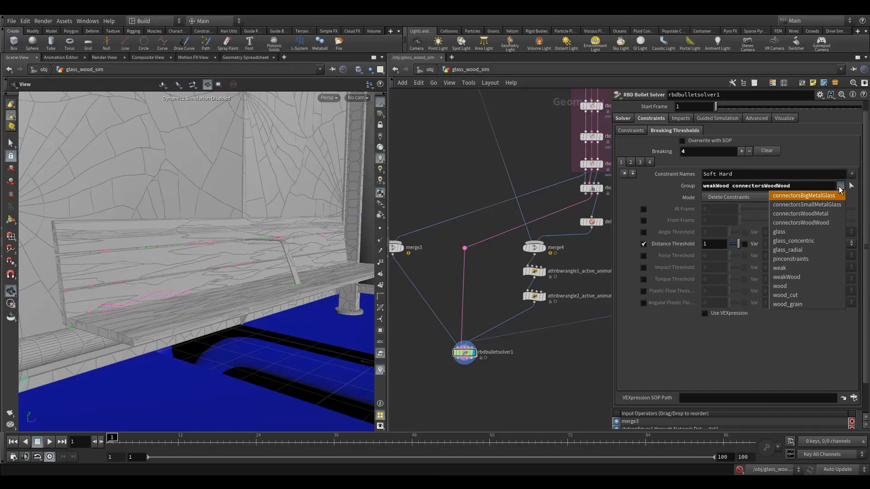
left_click(830, 213)
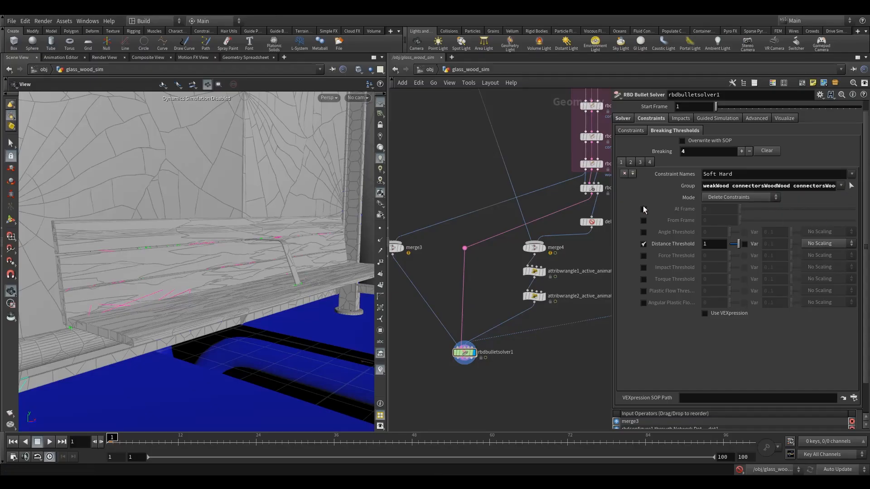
- Add Glue to the fourth entry's Constraint Names and disable its Distance Threshold
left_click_drag(237, 273, 213, 283)
left_click(748, 178)
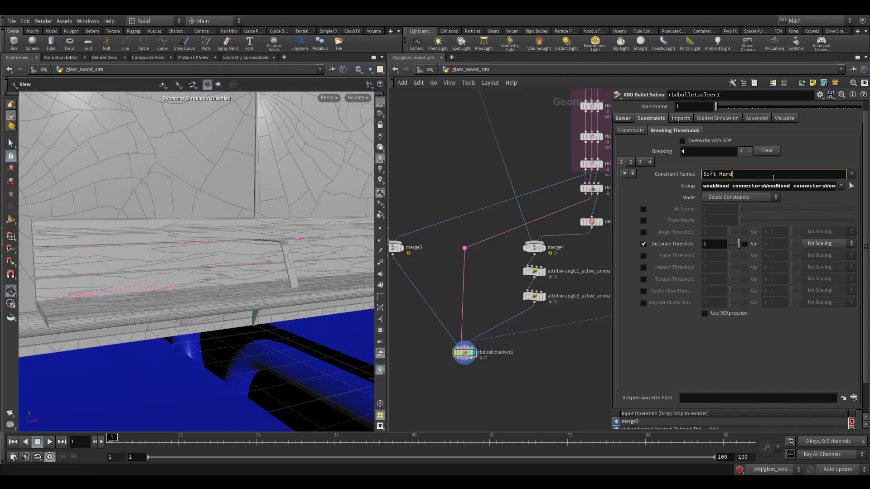
left_click(854, 174)
left_click(857, 184)
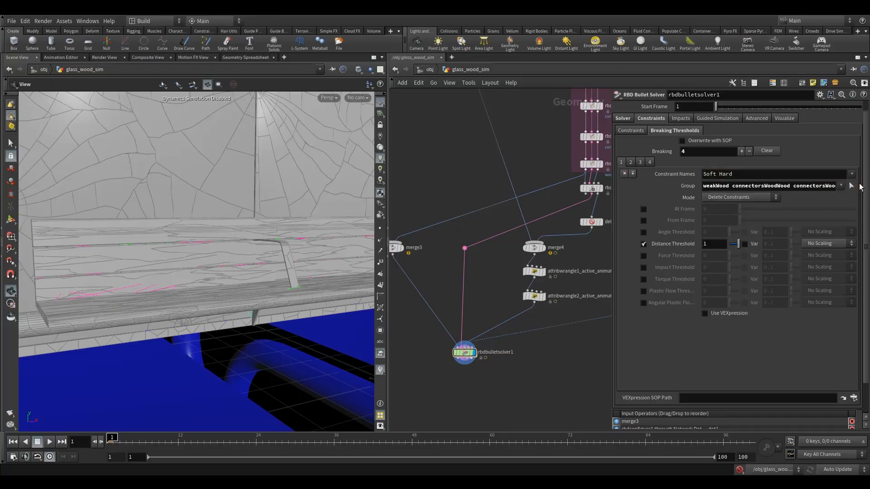
left_click(732, 176)
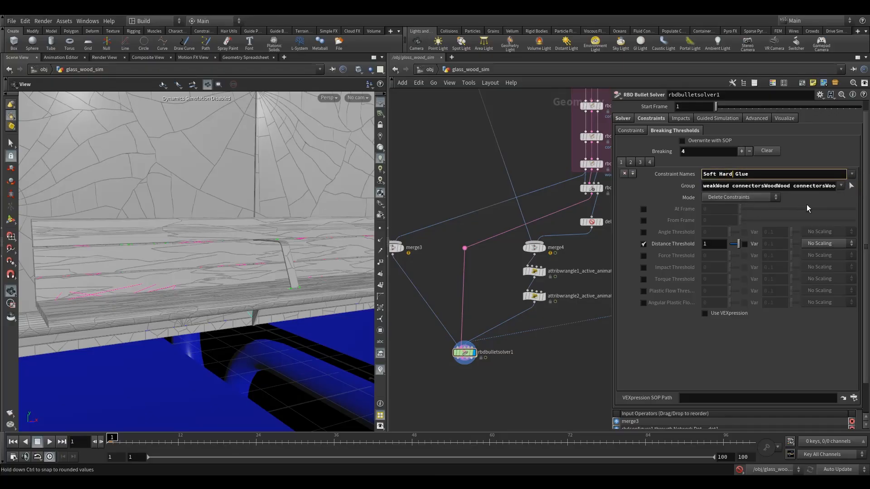
left_click(643, 244)
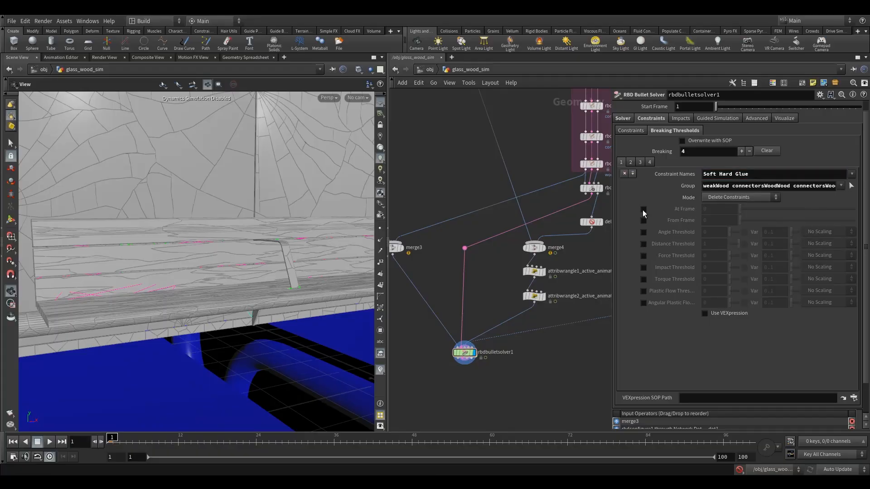
- Enable At Frame on the weakWood connectors breaking threshold entry and set it to 43
left_click(631, 163)
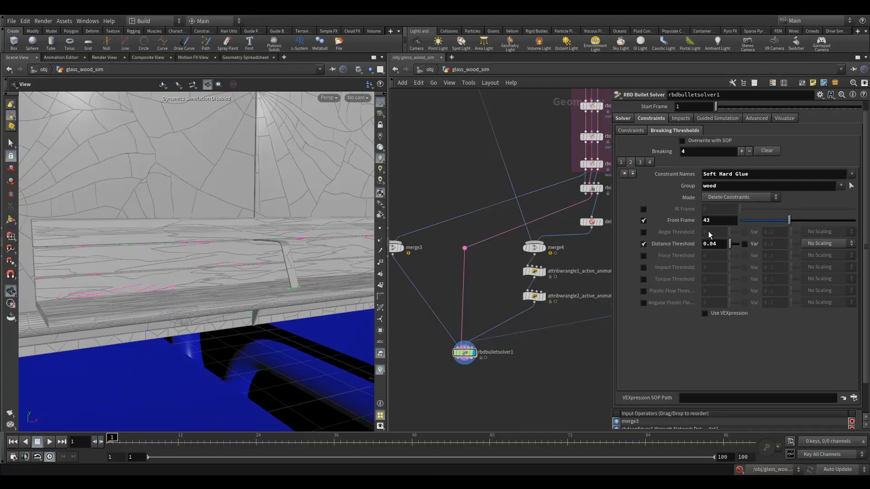
left_click(621, 162)
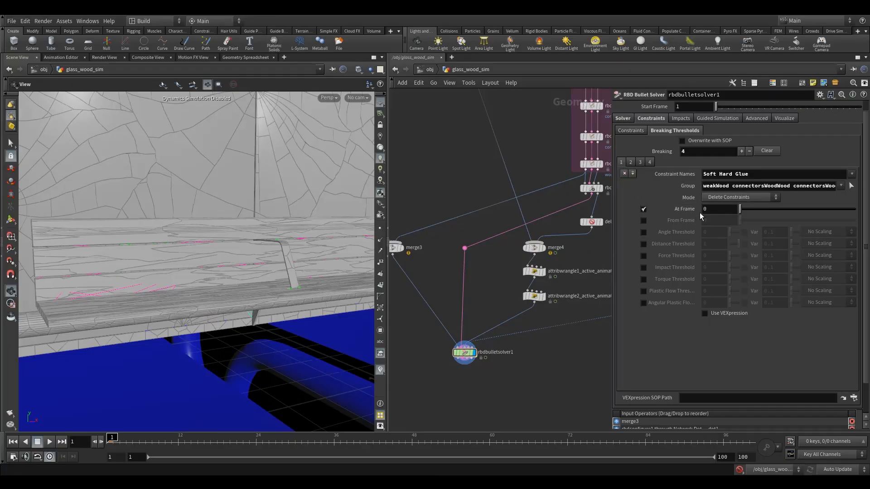
type("43")
key("Return")
- Examine the fractured wooden bench and its connector constraints from several angles
left_click_drag(282, 290, 261, 301)
right_click_drag(260, 301, 259, 300)
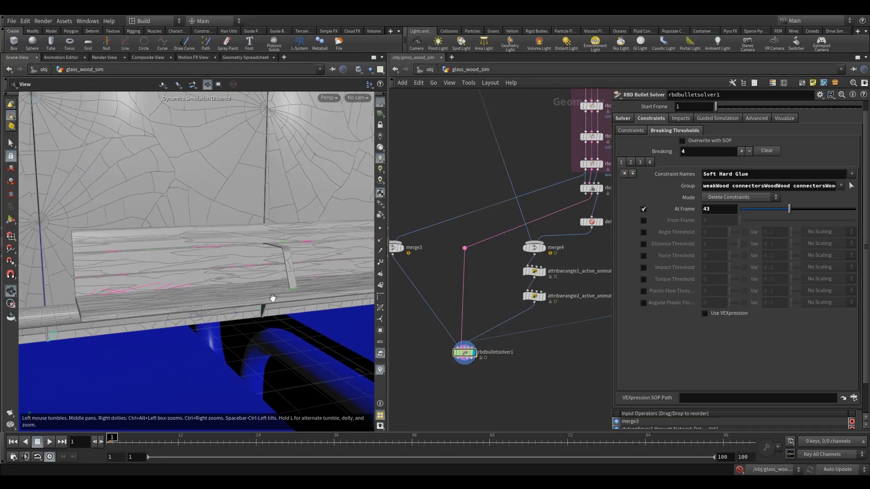
left_click_drag(222, 286, 224, 230)
left_click_drag(255, 273, 288, 325)
mouse_move(269, 278)
left_mouse_down()
mouse_move(311, 288)
mouse_move(255, 278)
left_mouse_up()
left_click_drag(181, 266, 147, 254)
right_click_drag(147, 254, 296, 237)
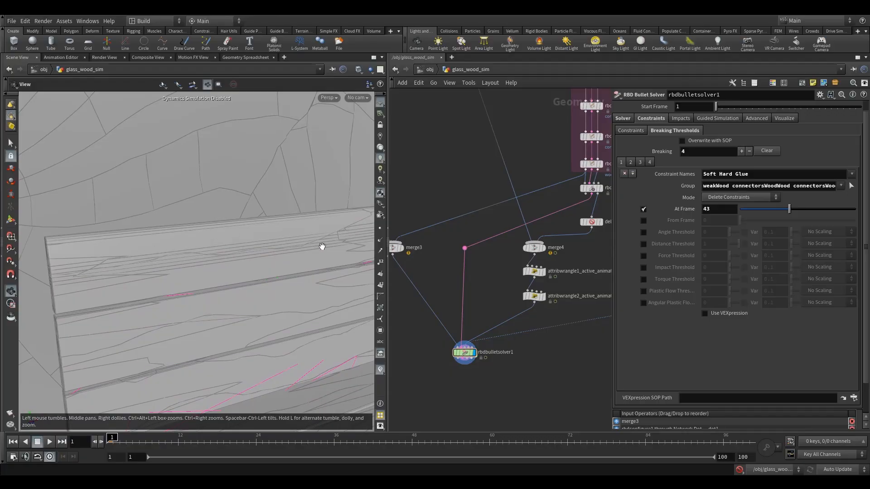
left_click_drag(352, 242, 247, 240)
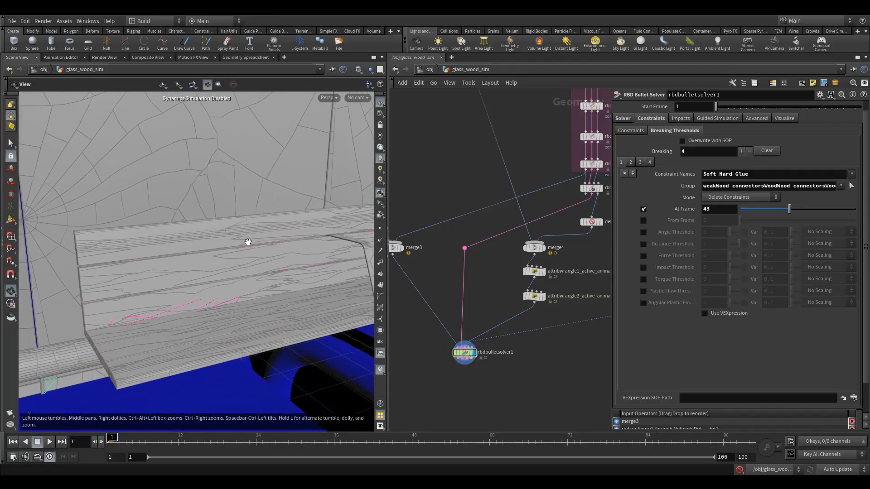
left_click_drag(142, 260, 213, 290)
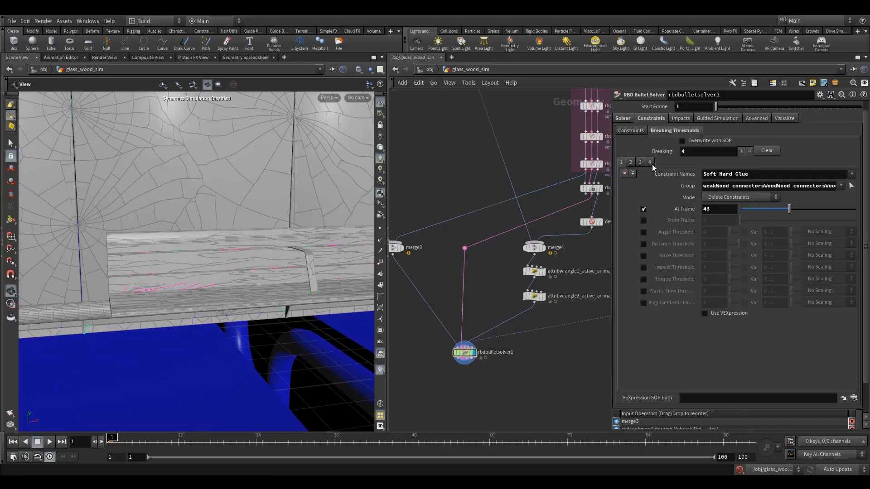
- Add a fifth breaking threshold entry and check the settings of the existing entries
left_click(633, 174)
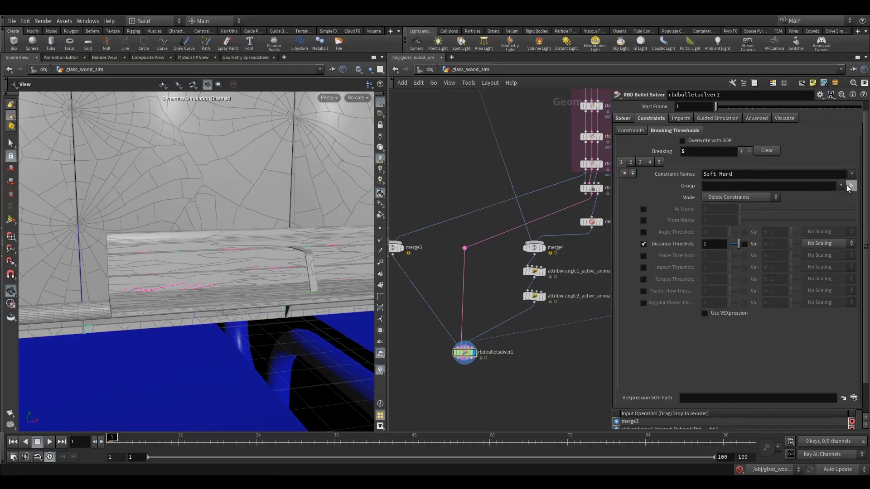
left_click(841, 186)
left_click(650, 163)
left_click(650, 162)
left_click(641, 162)
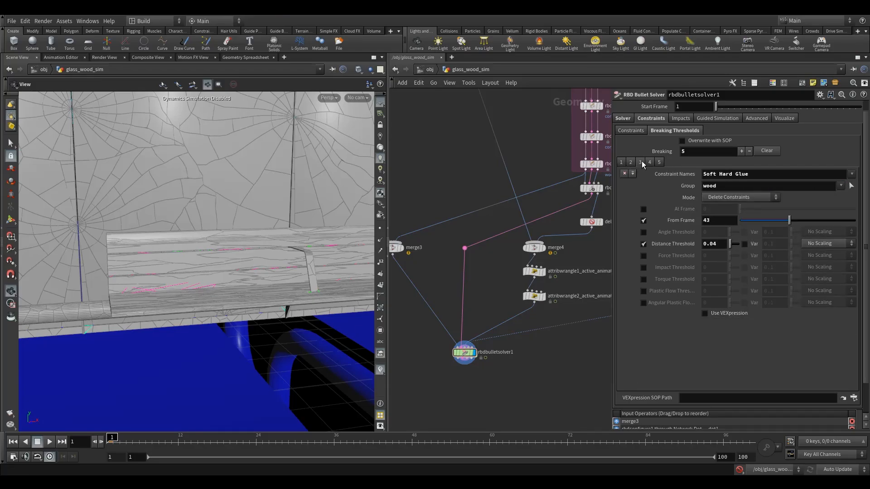
left_click(660, 162)
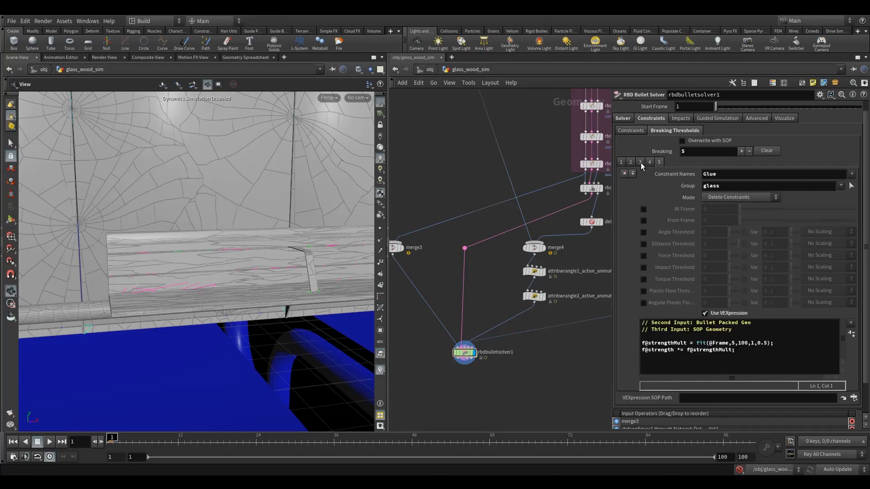
left_click(640, 162)
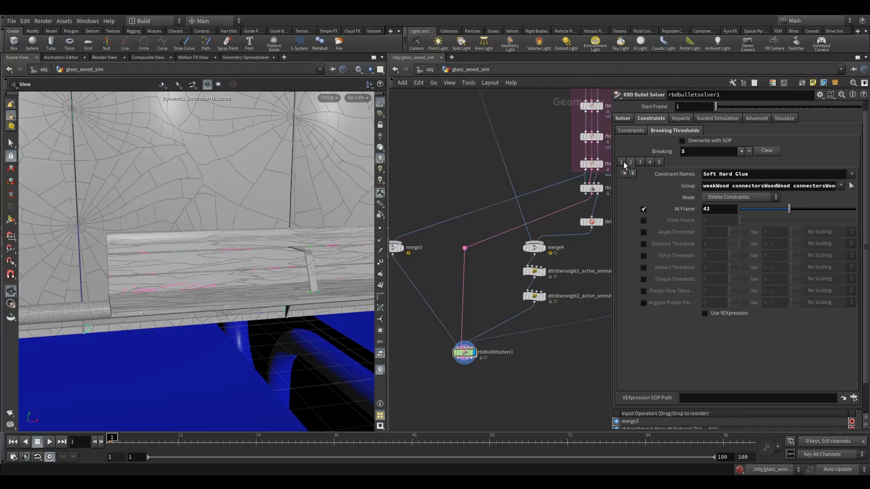
left_click(624, 162)
right_click_drag(293, 229, 264, 247)
left_click_drag(264, 246, 235, 254)
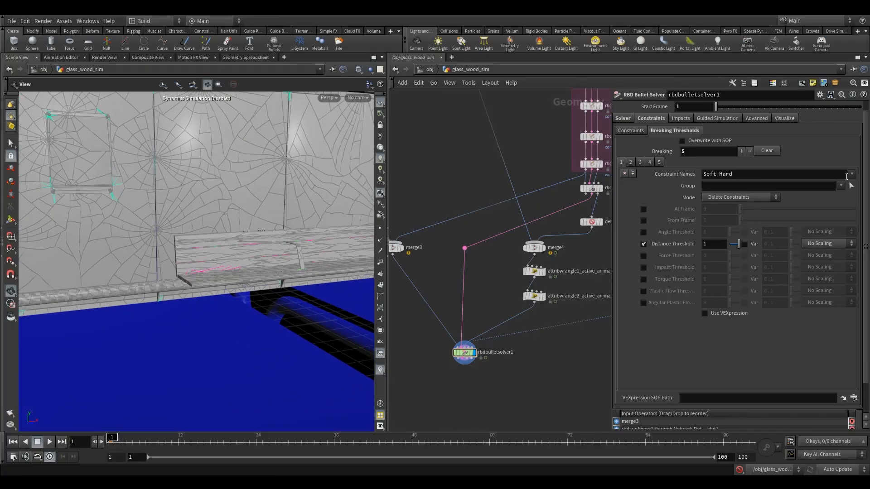
- Set the new entry's Group to connectors* and its Distance Threshold to .1
left_click(841, 186)
left_click(800, 196)
left_click_drag(735, 188, 843, 194)
type("*")
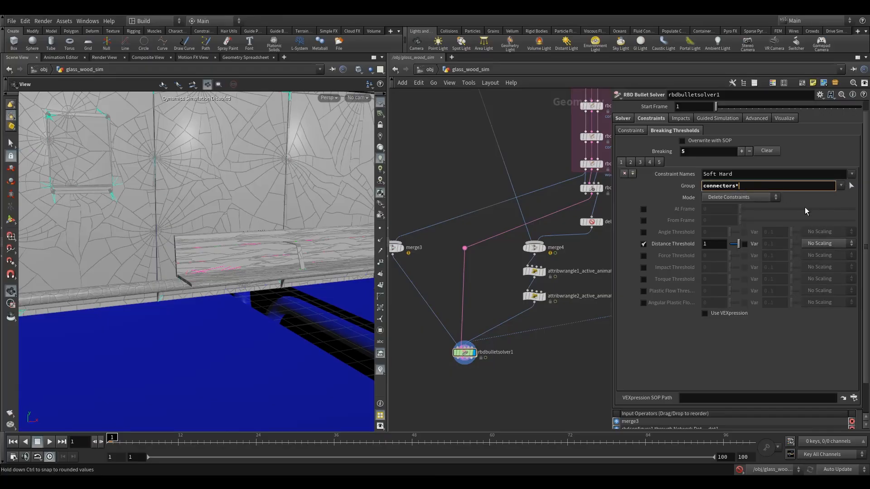
left_click(721, 246)
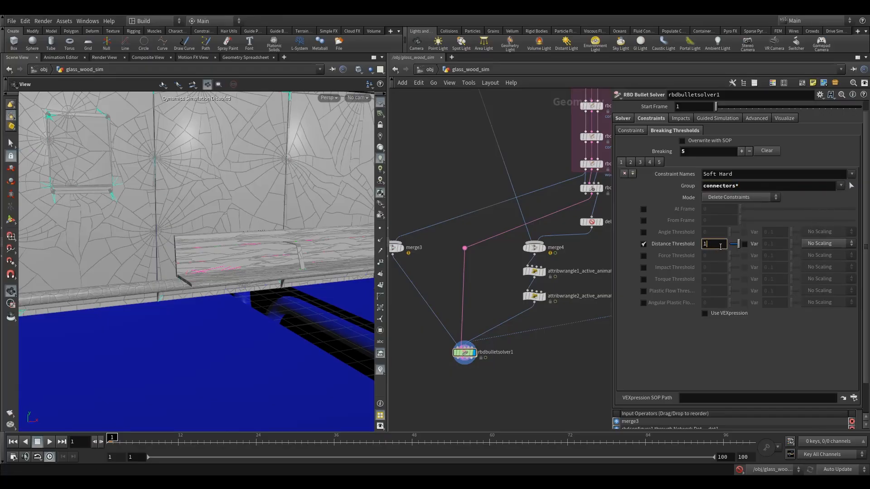
type(".1")
key("Return")
- Inspect the whole shelter and the solver's impact, guided simulation, advanced, visualization and force settings
left_click_drag(214, 242, 235, 297)
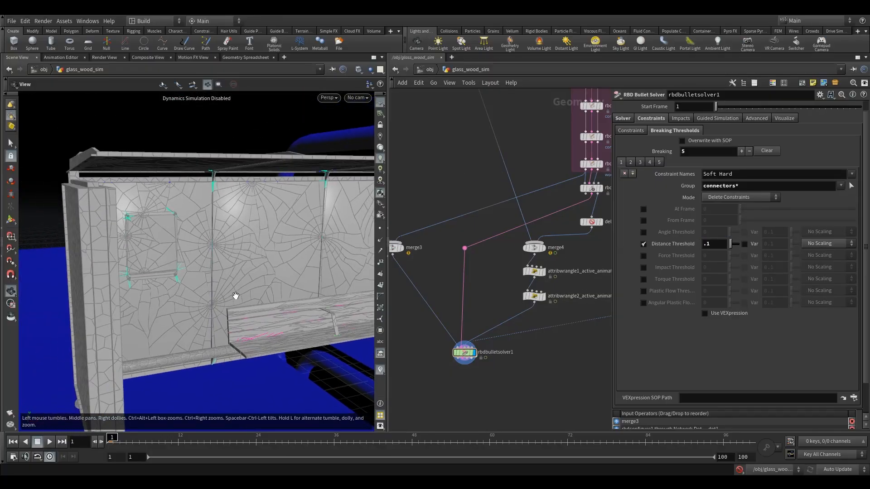
left_click_drag(102, 159, 145, 181)
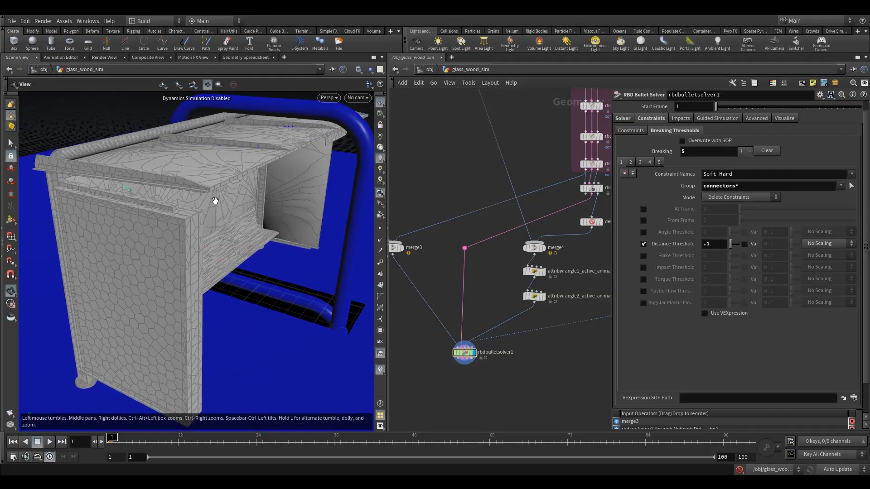
left_click_drag(257, 223, 265, 243)
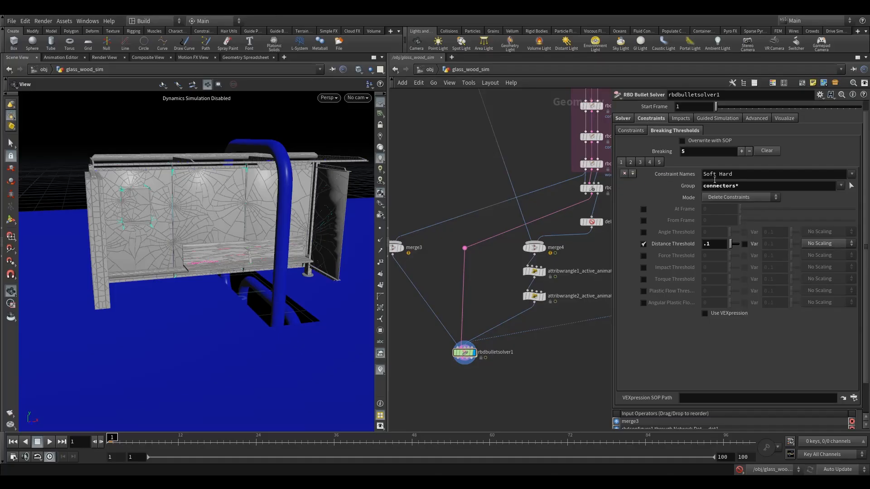
left_click(682, 119)
left_click(725, 119)
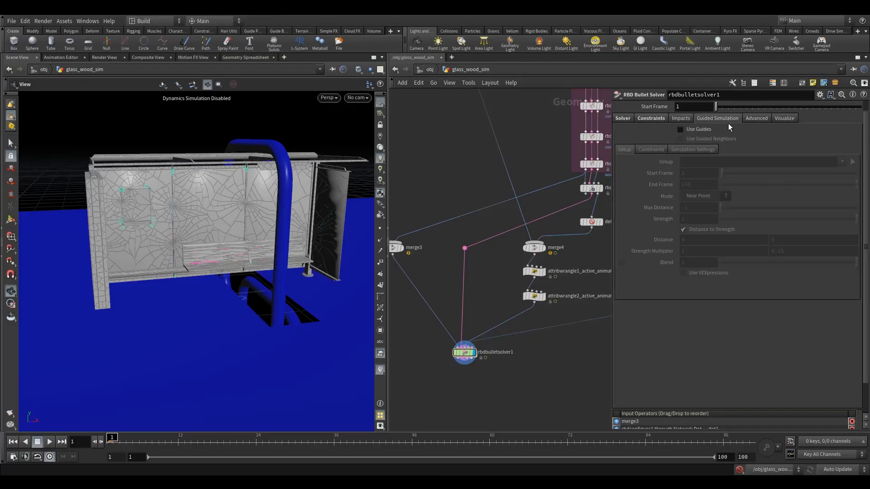
left_click(760, 119)
left_click(782, 119)
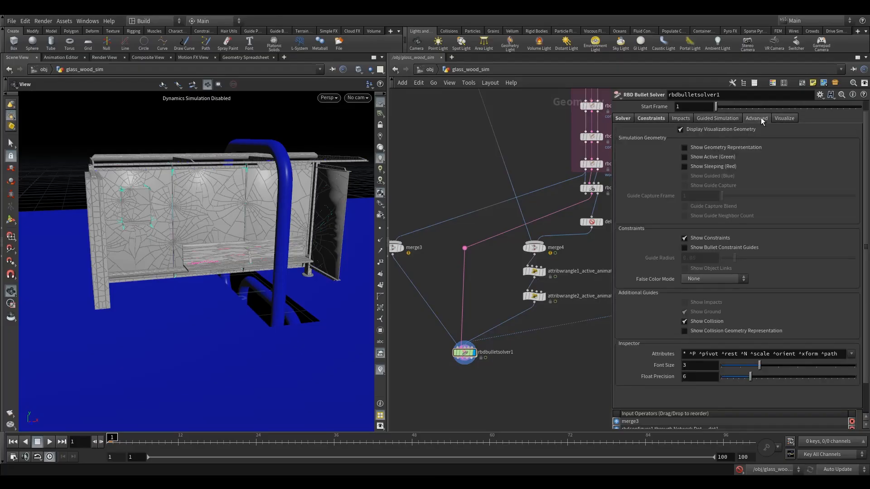
left_click(760, 118)
left_click(624, 131)
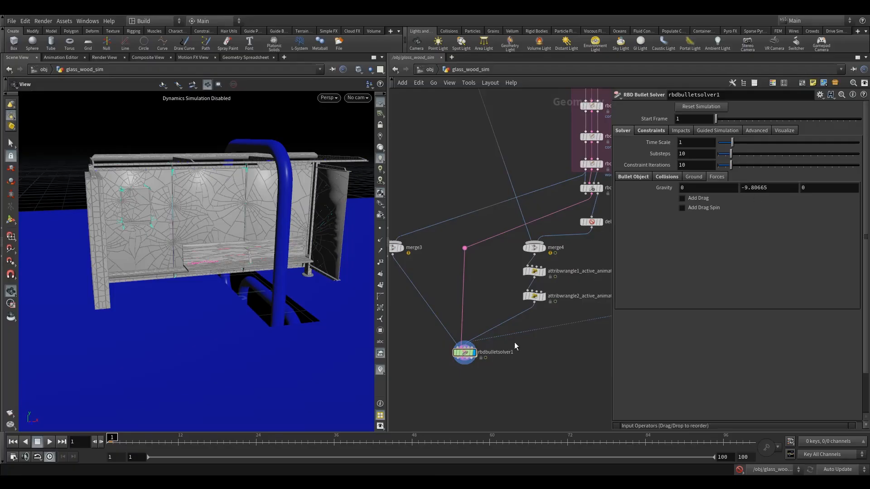
left_click_drag(279, 325, 270, 287)
right_click_drag(271, 286, 292, 298)
left_click_drag(291, 298, 282, 294)
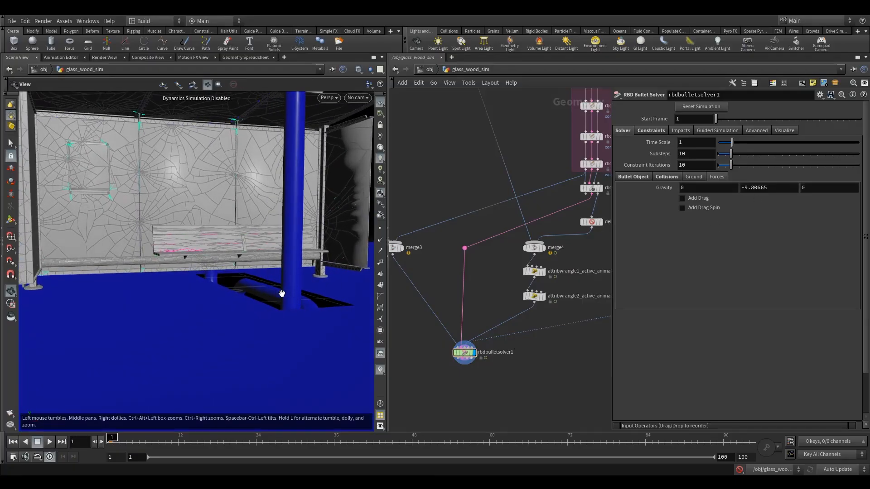
mouse_move(165, 297)
left_mouse_down()
mouse_move(153, 295)
mouse_move(174, 305)
mouse_move(181, 297)
left_mouse_up()
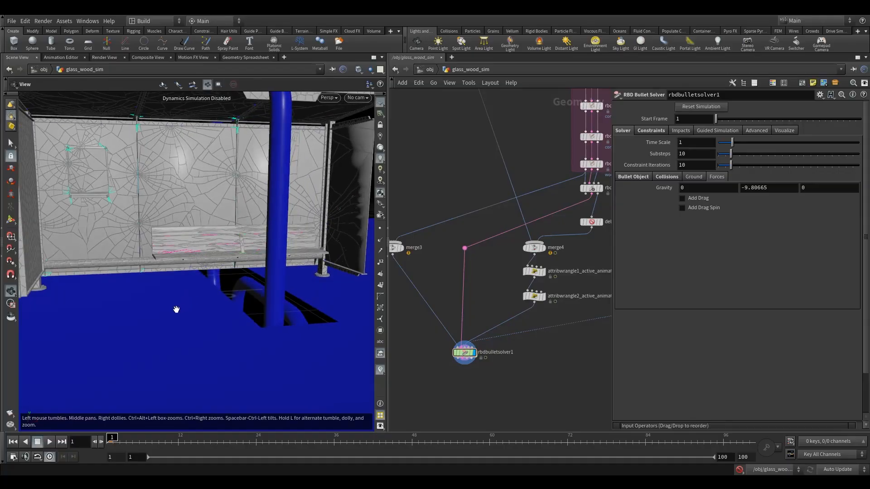
- Enter the Bullet solver's forces network, add a POP Wrangle and wire it into force_output
double_click(465, 354)
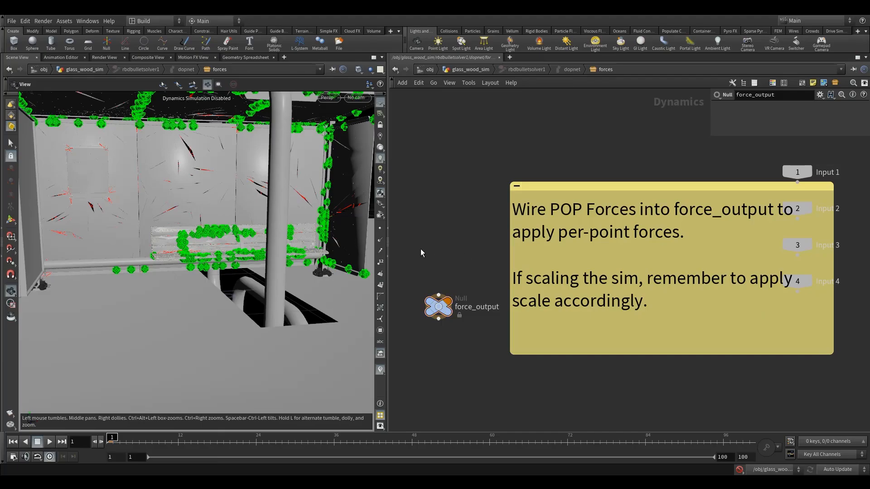
key("Tab")
type("popw")
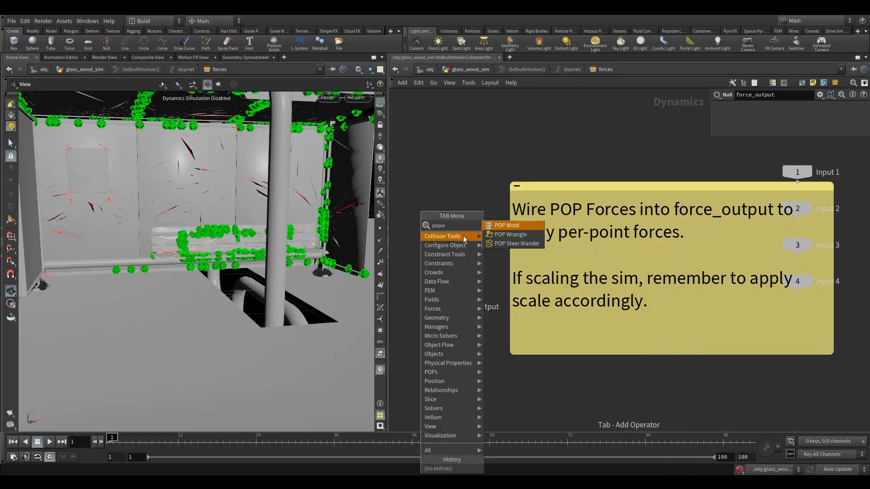
left_click(511, 234)
left_click(442, 247)
left_click_drag(439, 255, 445, 286)
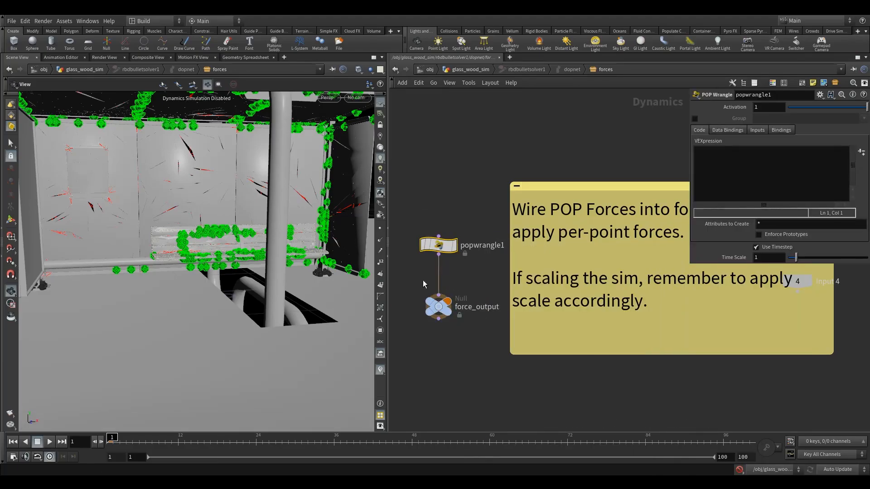
left_click_drag(439, 245, 440, 252)
left_click_drag(158, 330, 161, 294)
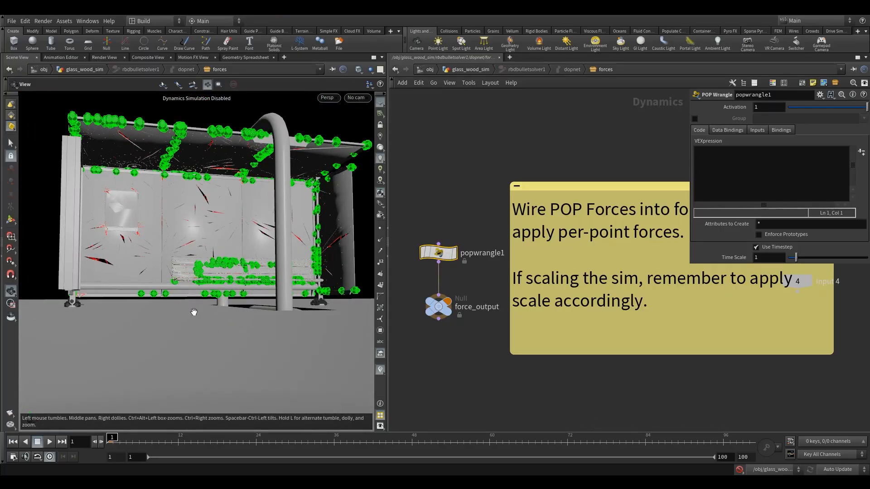
left_click_drag(440, 254, 440, 266)
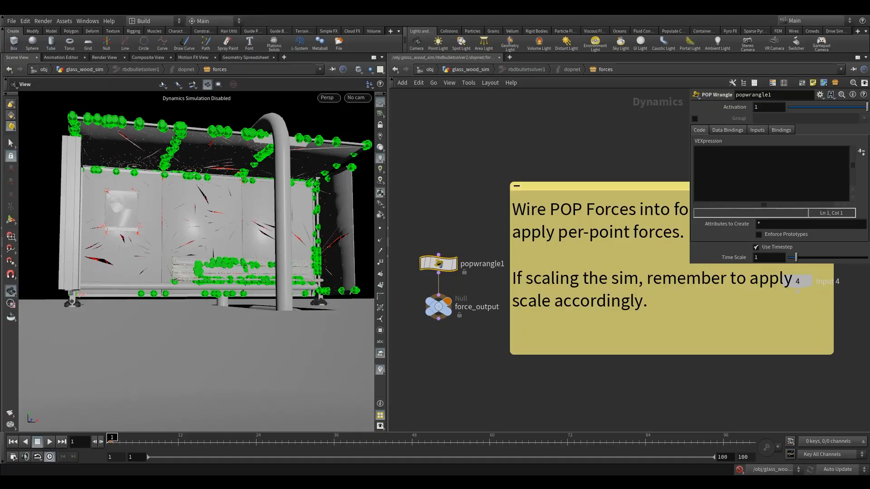
left_click(727, 157)
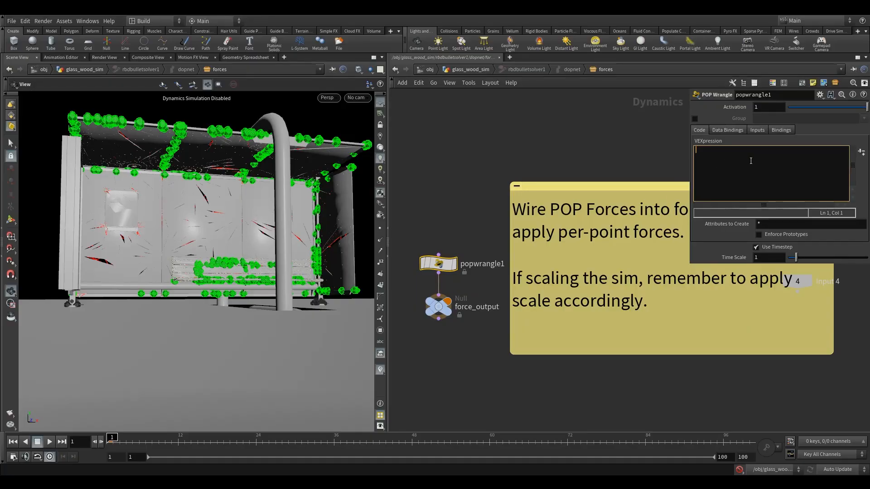
type("if(v@P")
key("BackSpace")
type("<0.05")
left_click(715, 151)
type(".y")
left_click(770, 164)
type("&&")
left_click_drag(738, 149, 704, 150)
key("ctrl+c")
left_click(760, 149)
key("ctrl+v")
left_click_drag(770, 150, 766, 151)
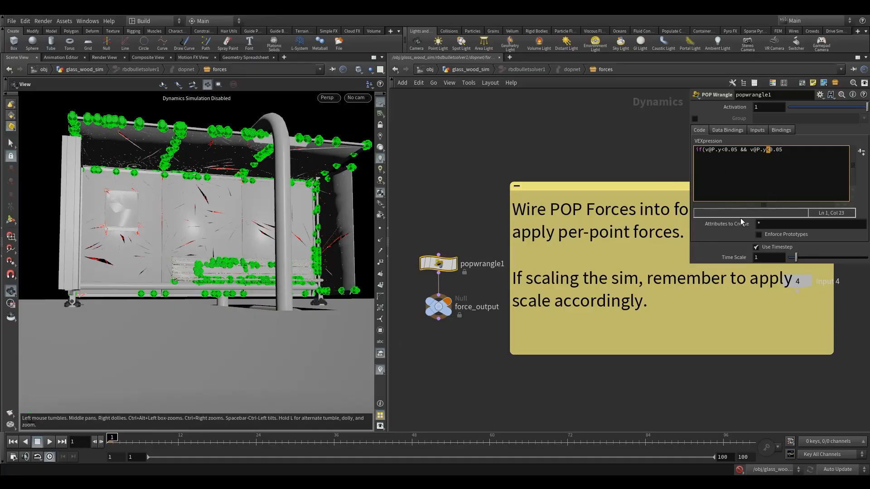
type(">-")
left_click(443, 213)
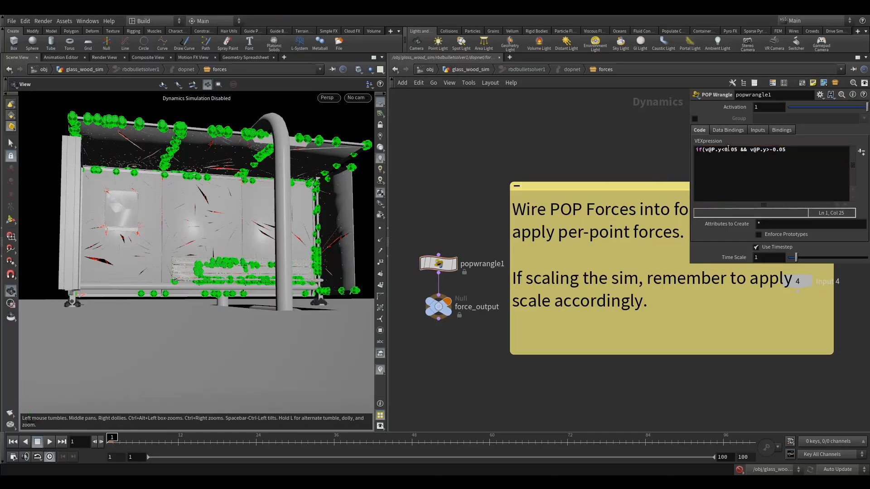
- Close the condition's parenthesis and add the line v@v *= 0.9; below it
left_click_drag(295, 260, 220, 309)
left_click(834, 158)
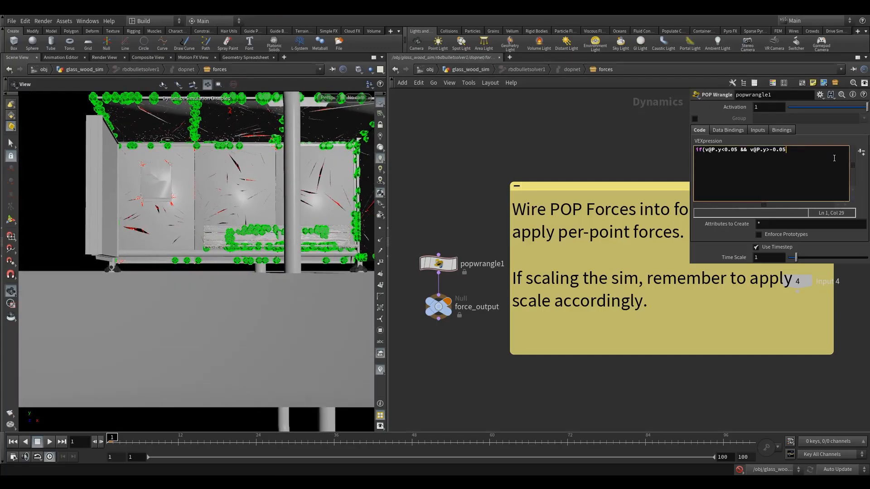
type(")")
key("Return")
type("v")
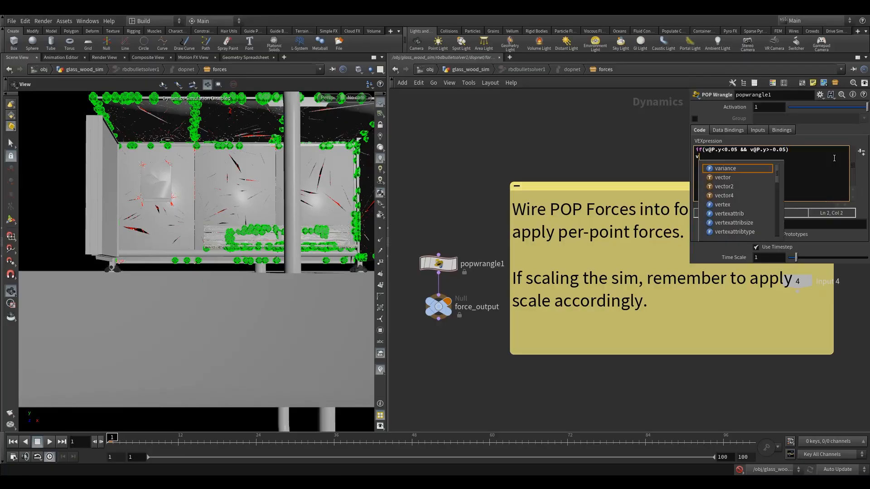
type("@v ")
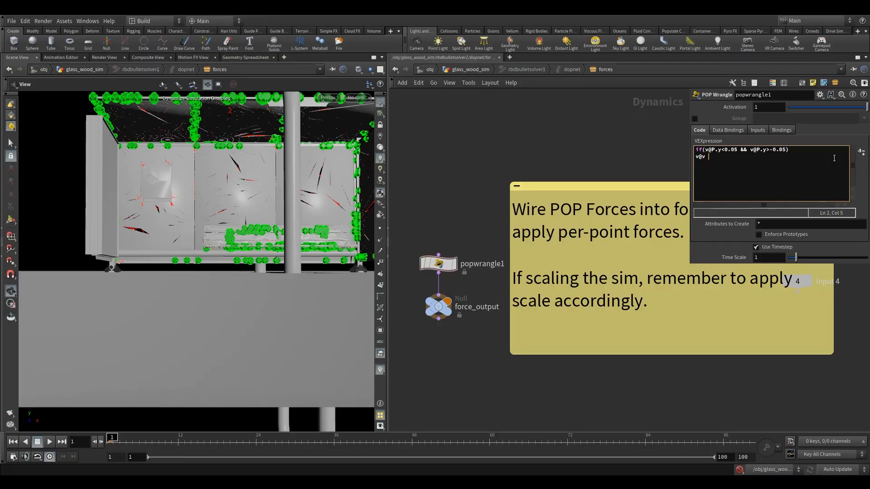
type("*+")
type(" 0.9")
type(";")
key("Return")
- Duplicate the velocity damping line and change its attribute so it reads v@w *= 0.9;
left_click_drag(733, 157, 706, 157)
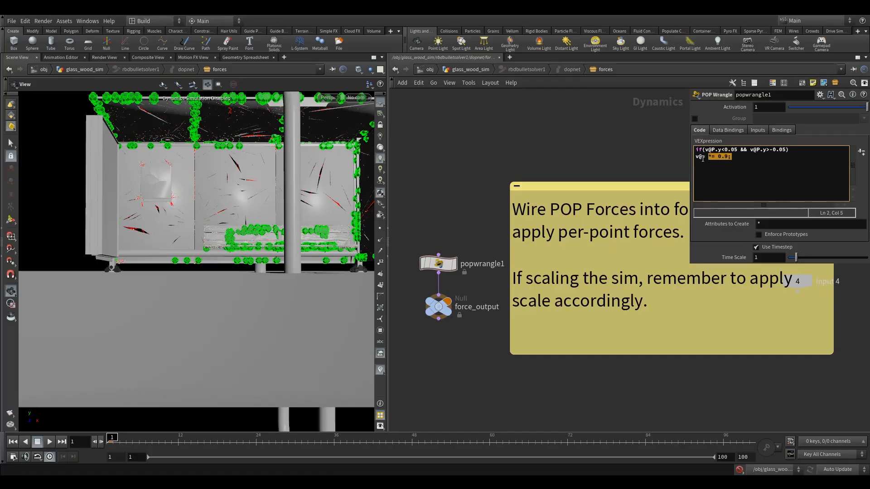
left_click(739, 159)
type("v@v *= 0.9;")
left_click_drag(706, 163, 703, 162)
type("w")
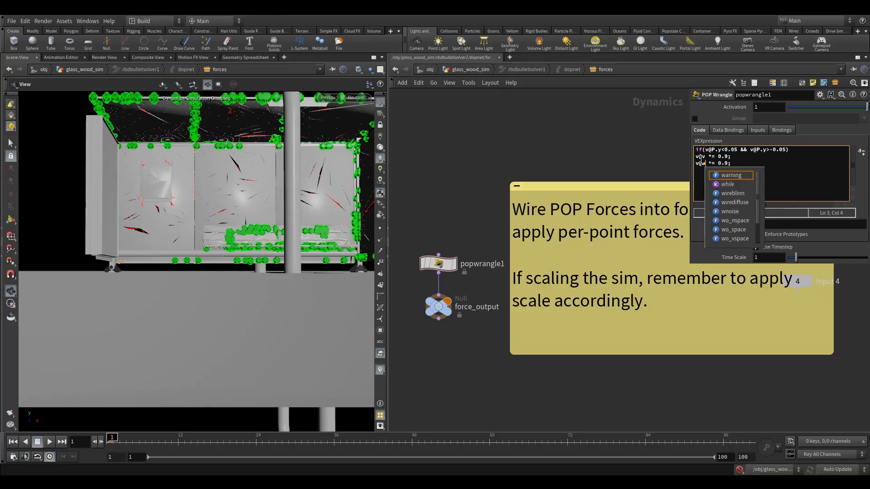
left_click(740, 164)
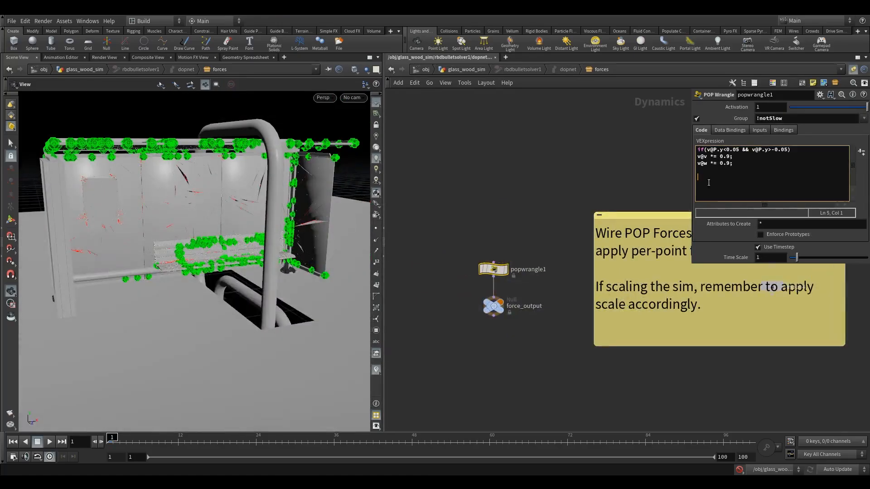
- Enclose the two damping lines of the if statement in curly braces
left_click(701, 165)
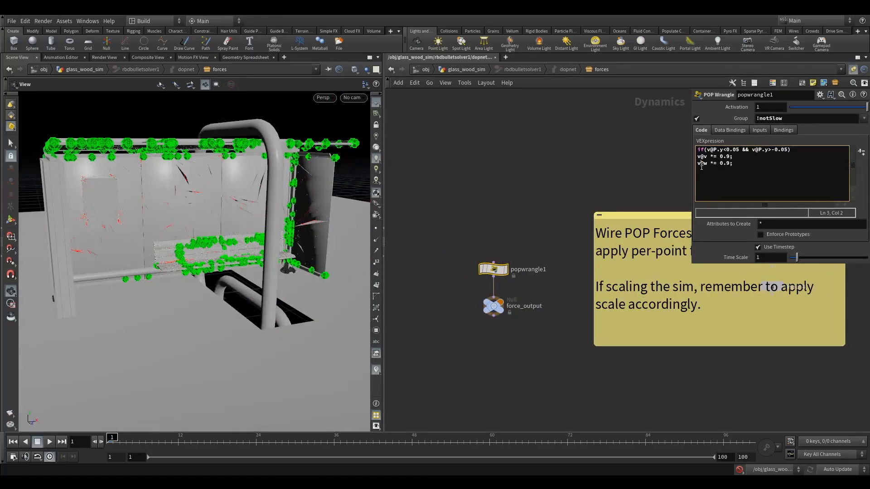
left_click(740, 166)
key("Return")
left_click(791, 150)
type("){")
left_click(504, 240)
- Rename the POP Wrangle node to popwrangle1_slow_v_and_w and narrow the yellow note beside it
double_click(544, 270)
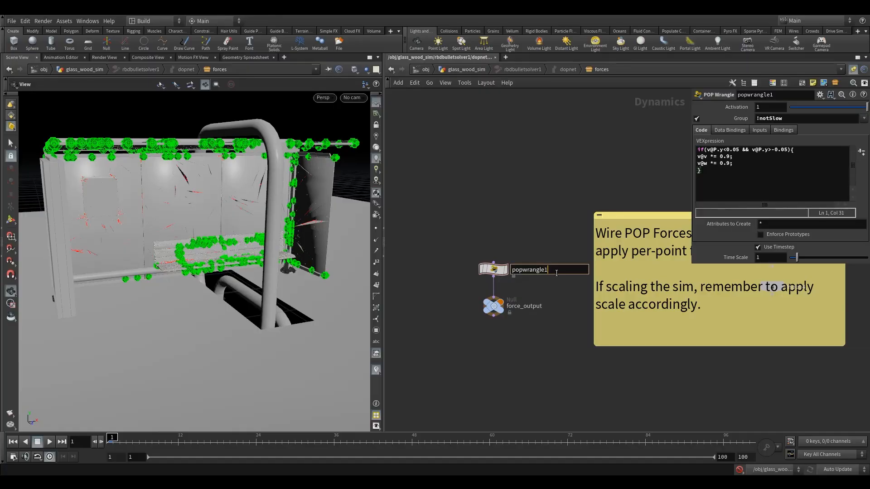
type("_slow_v_and_w")
key("Return")
middle_click_drag(521, 245, 485, 276)
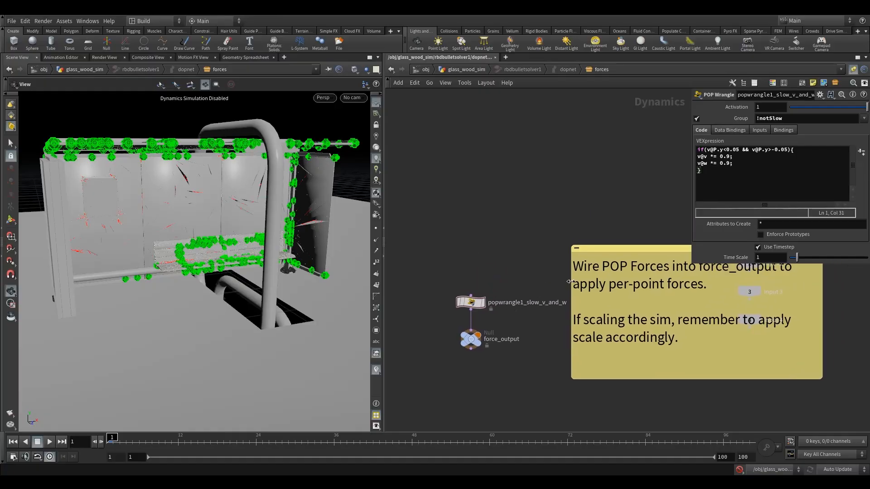
left_click_drag(576, 279, 594, 279)
- Add a POP Group node above the wrangle and wire its output into the wrangle's input
scroll(231, 306, "up", 6)
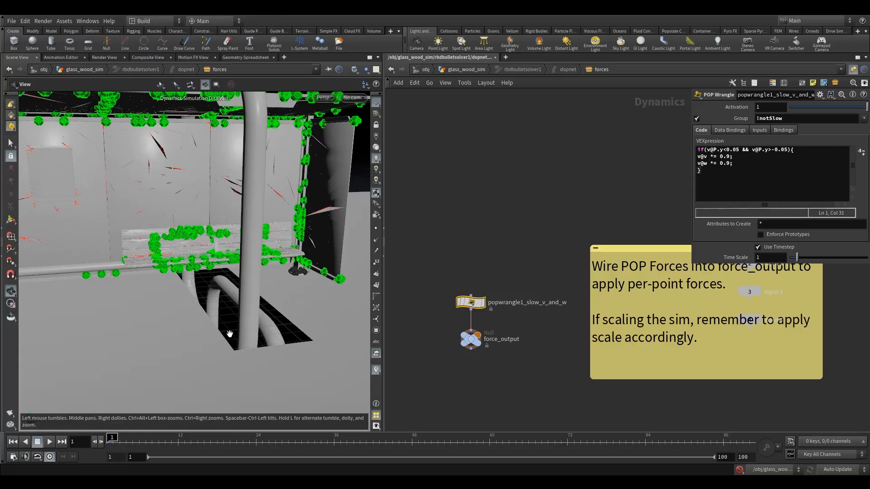
left_click_drag(228, 319, 255, 331)
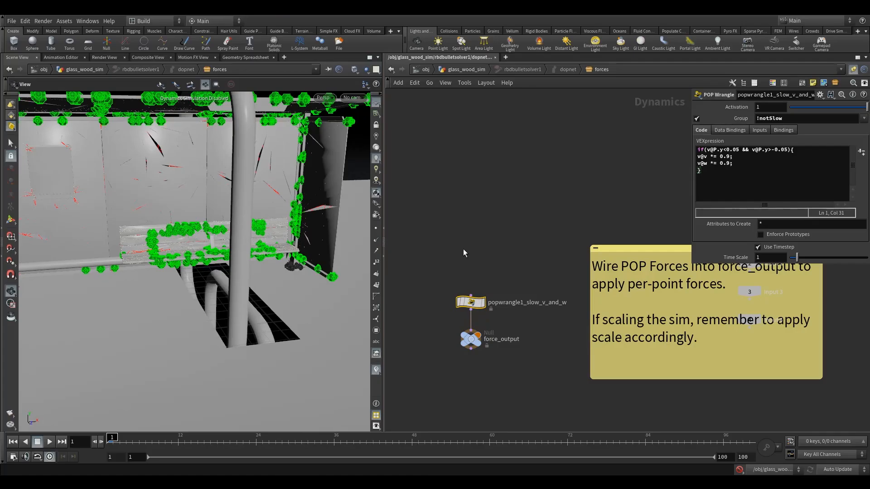
key("Tab")
type("popgroup")
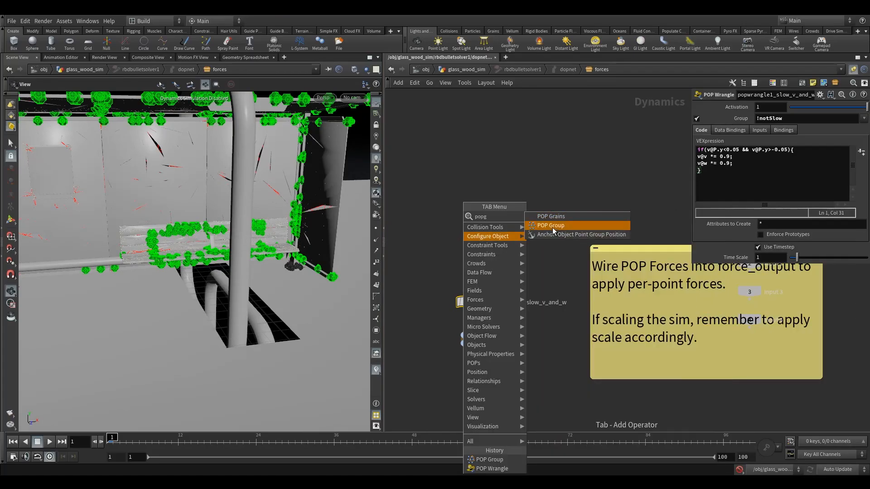
key("Return")
left_click(474, 258)
left_click_drag(471, 262, 471, 296)
- Enable bounding on the POP Group with a Bounding Box whose size is .3 in Y and 3 in Z
left_click(724, 162)
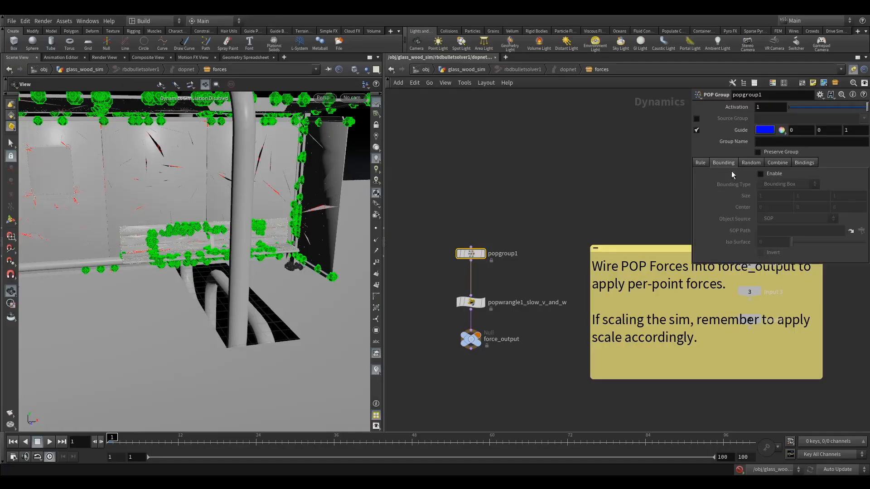
left_click(761, 174)
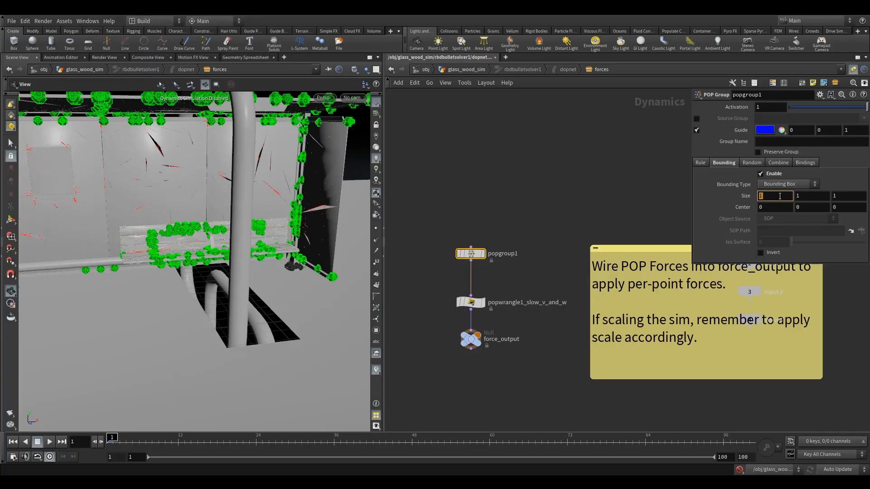
left_click(812, 196)
type(".3")
key("Tab")
type("3")
key("Return")
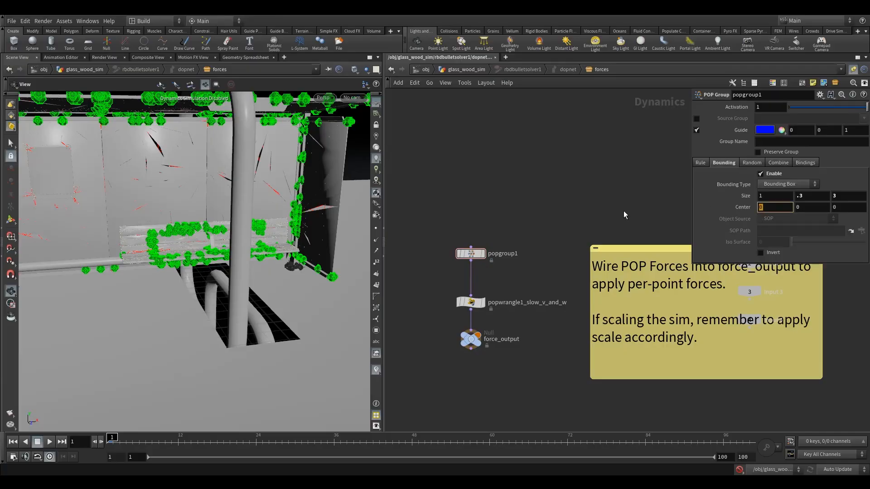
- Set the bounding box's X center to .7 and show its guide around the hole in the ground
type(".7")
key("Return")
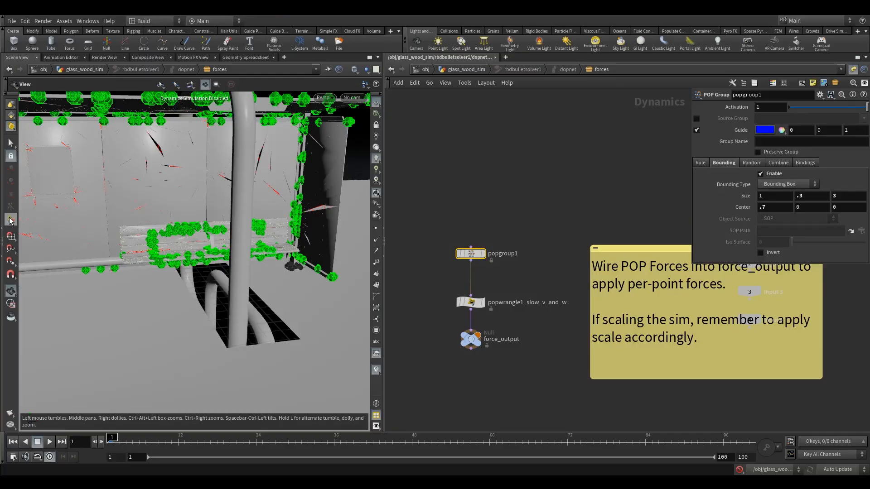
left_click(10, 221)
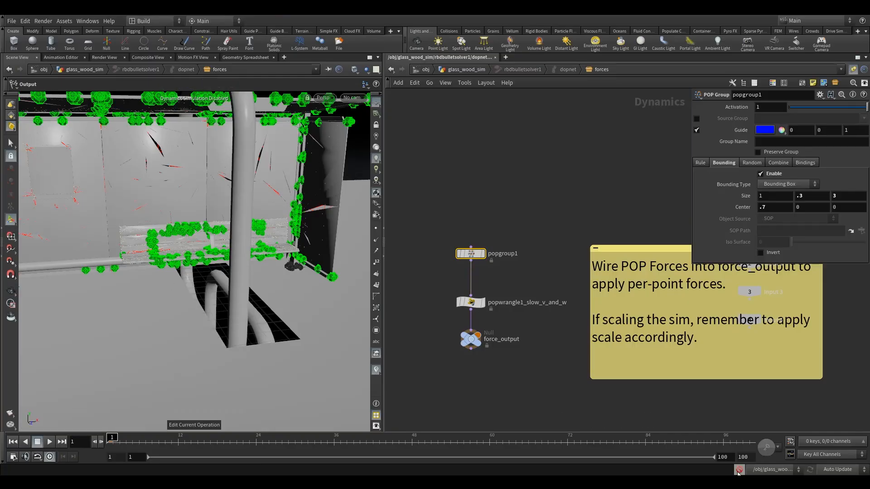
left_click(10, 291)
left_click_drag(249, 278, 285, 250)
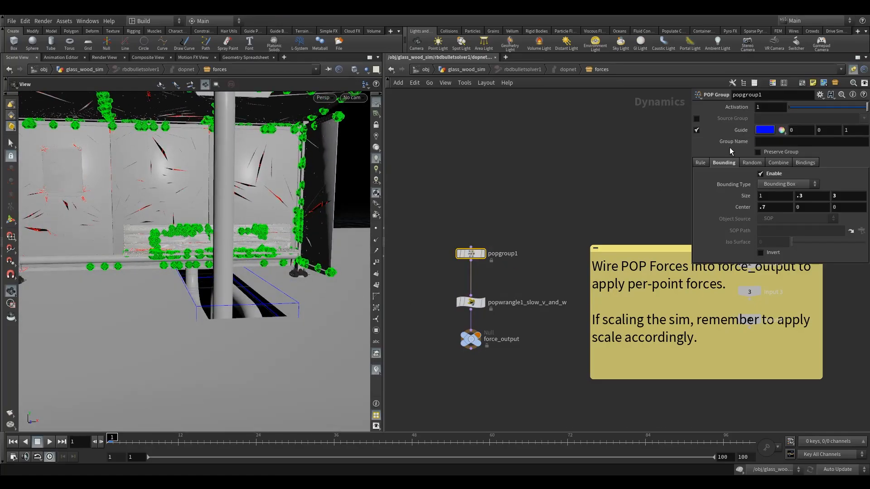
- Name the POP Group's group notSlow
left_click(771, 142)
type("not")
key("BackSpace")
type("SLow")
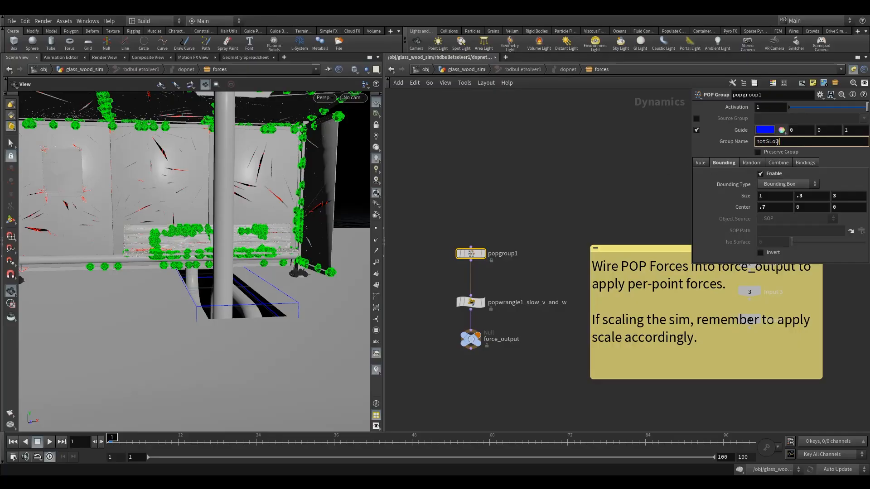
left_click_drag(772, 142, 770, 142)
type("l")
key("Return")
- Compare the wrangle's Group entry with the POP Group's group name, and review the wrangle code and the force output
left_click(471, 302)
key("Return")
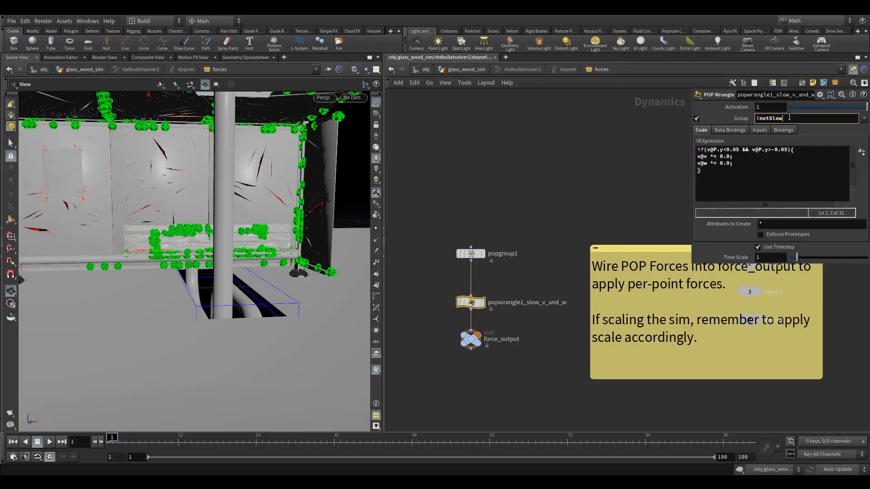
left_click_drag(447, 241, 493, 280)
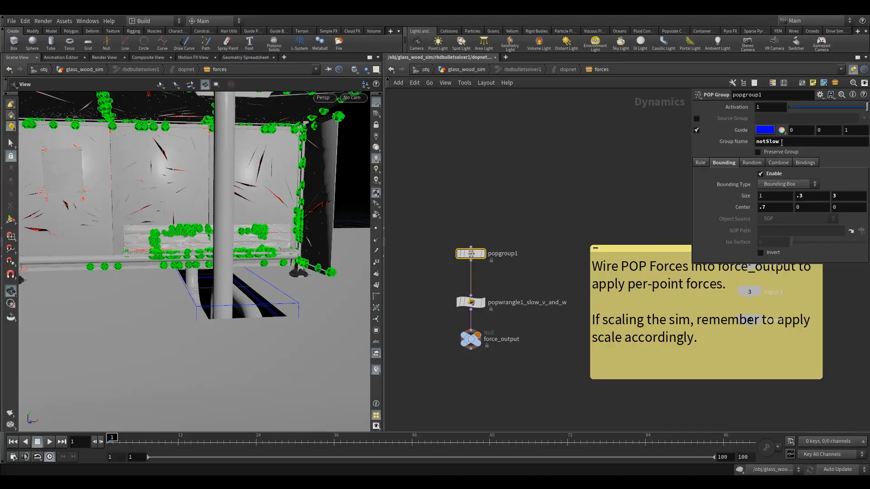
left_click(471, 303)
left_click(761, 118)
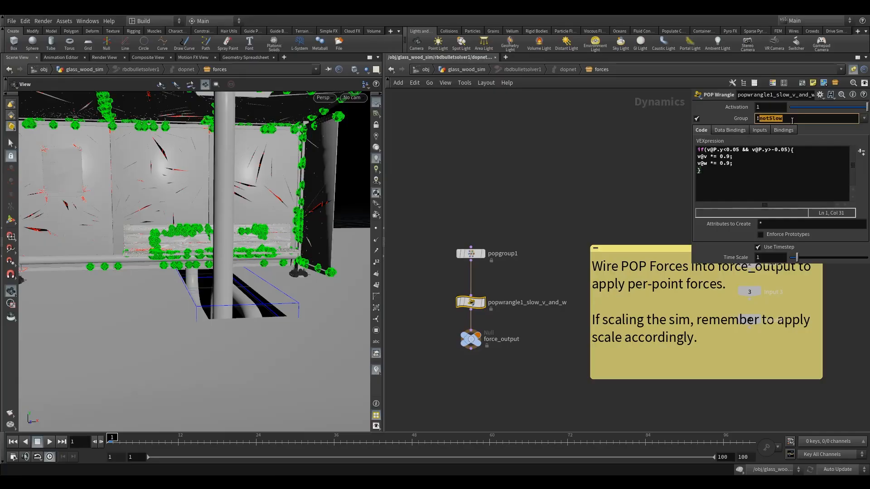
left_click_drag(444, 243, 488, 317)
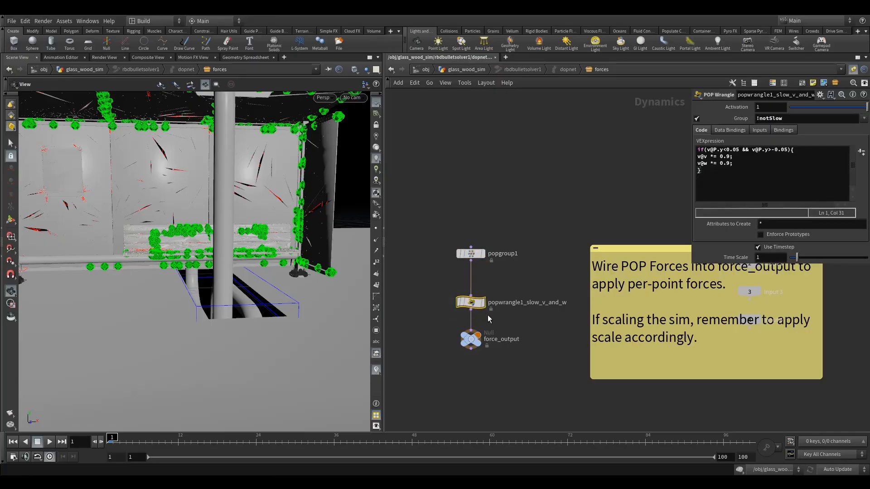
left_click_drag(676, 155, 664, 135)
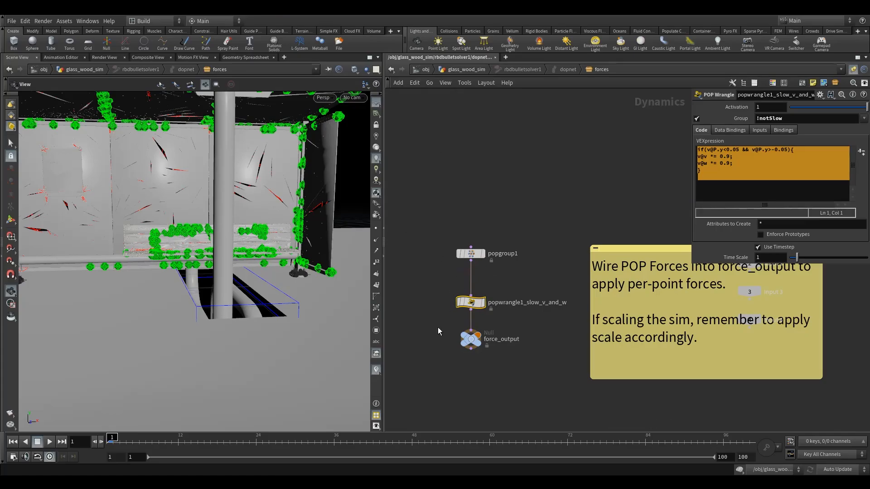
left_click(471, 339)
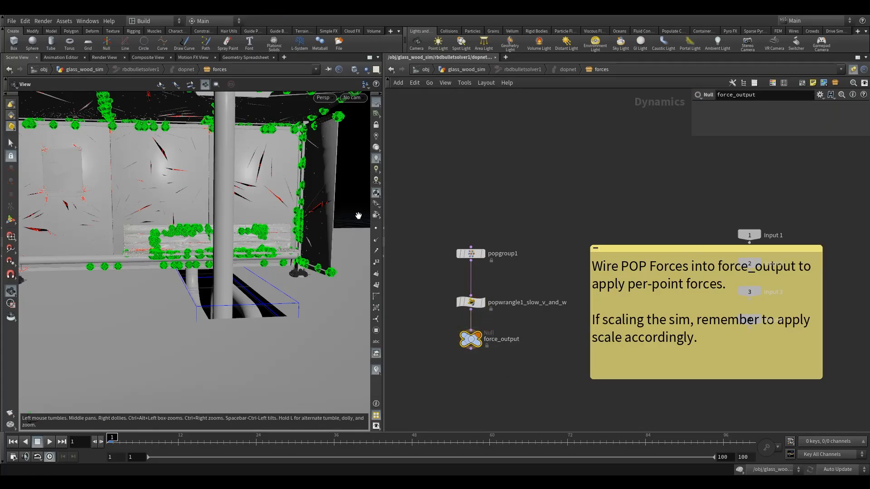
- Return to the glass_wood_sim network and add an RBD I/O node below rbdbulletsolver1
left_click(440, 69)
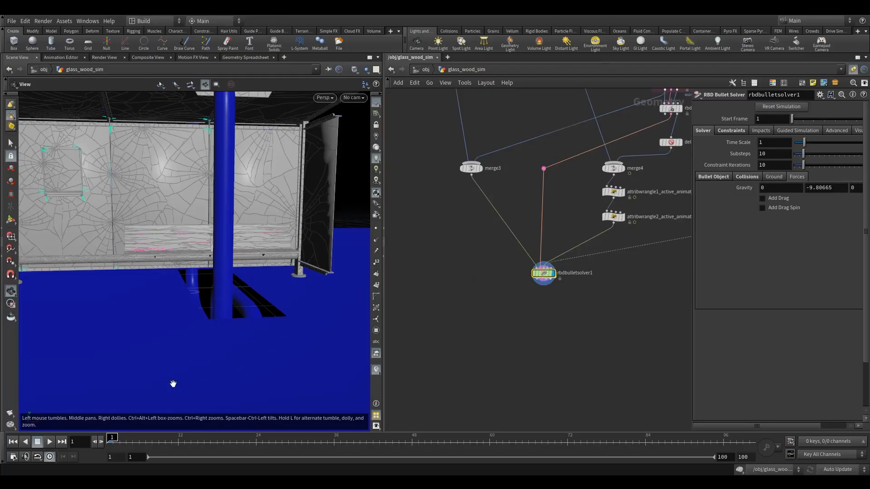
scroll(239, 285, "down", 3)
middle_click_drag(229, 296, 237, 314)
middle_click_drag(522, 344, 501, 362)
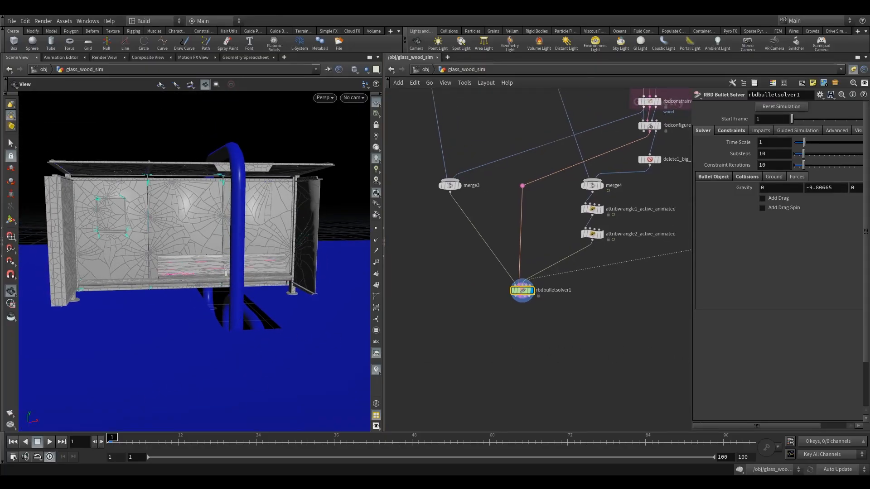
key("Tab")
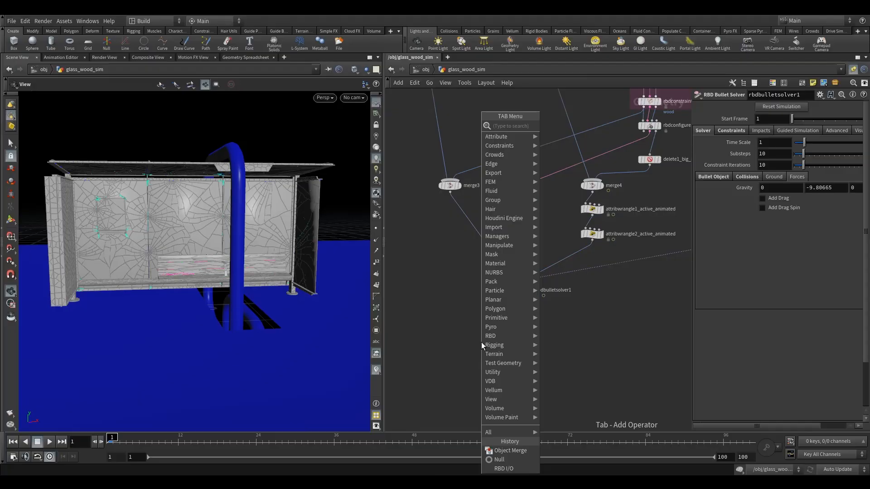
type("rbd")
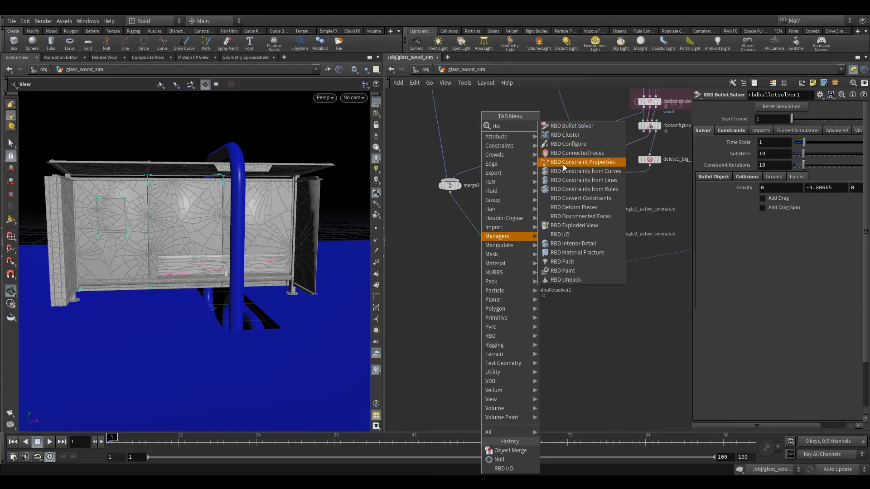
left_click(572, 225)
left_click(524, 330)
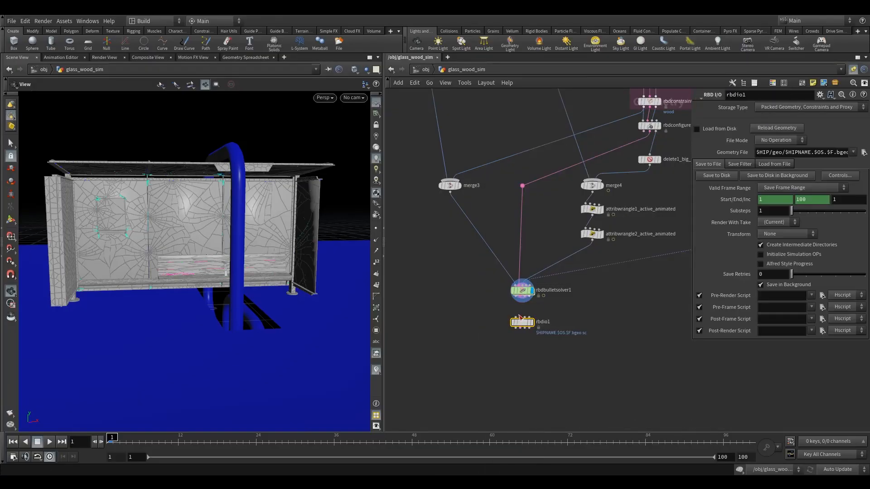
- Wire the Bullet solver's first and last outputs into the matching RBD I/O inputs and set the storage type to Geometry and Points
scroll(517, 313, "up", 5)
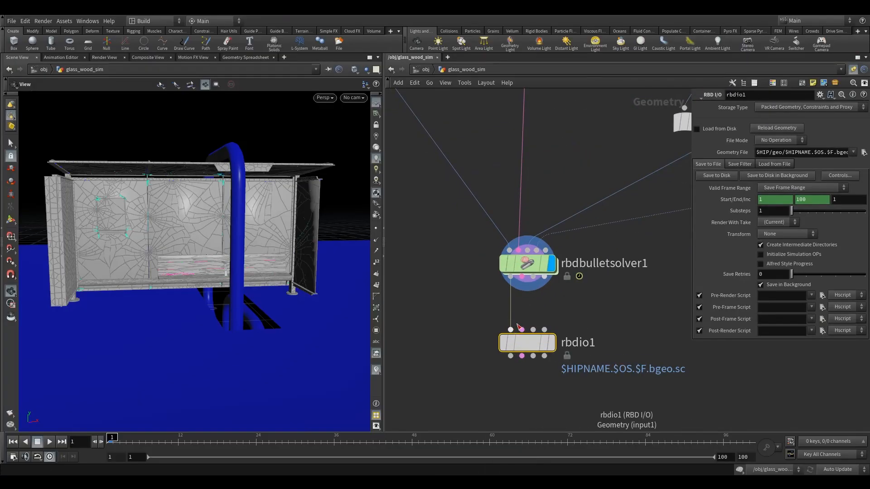
left_click_drag(546, 277, 544, 330)
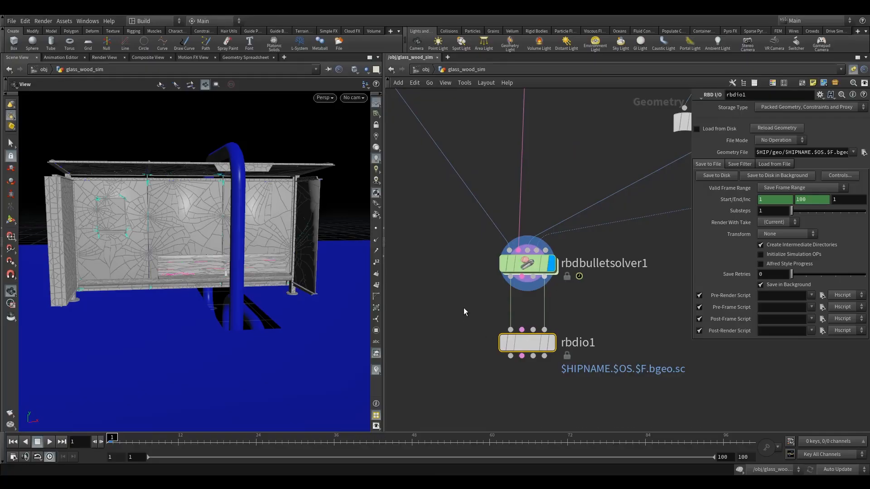
left_click(785, 109)
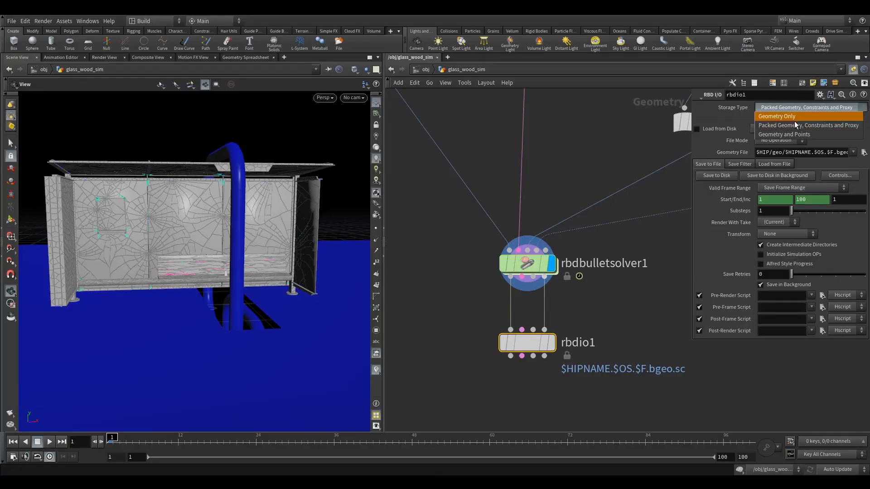
left_click(793, 127)
left_click_drag(534, 345, 534, 335)
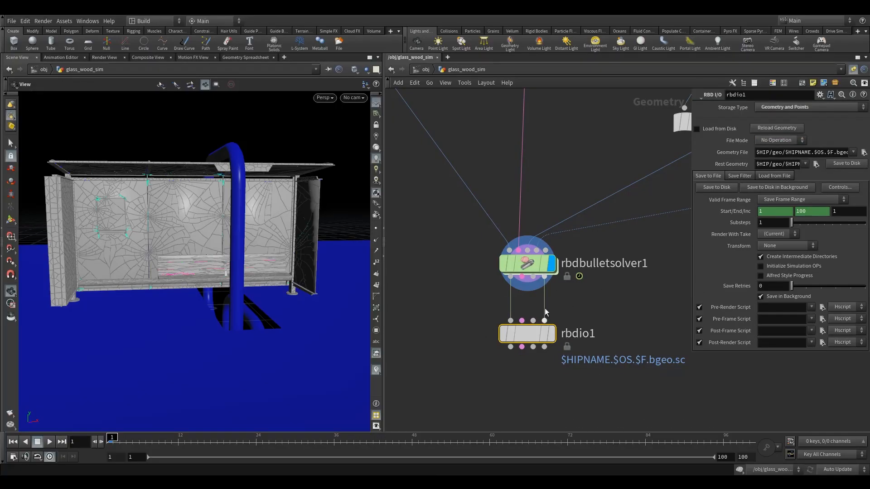
- Set the RBD I/O node's Rest Geometry path to $HIP/geo/sim2/sim2.rest.bgeo
left_click_drag(692, 188, 598, 188)
left_click(733, 165)
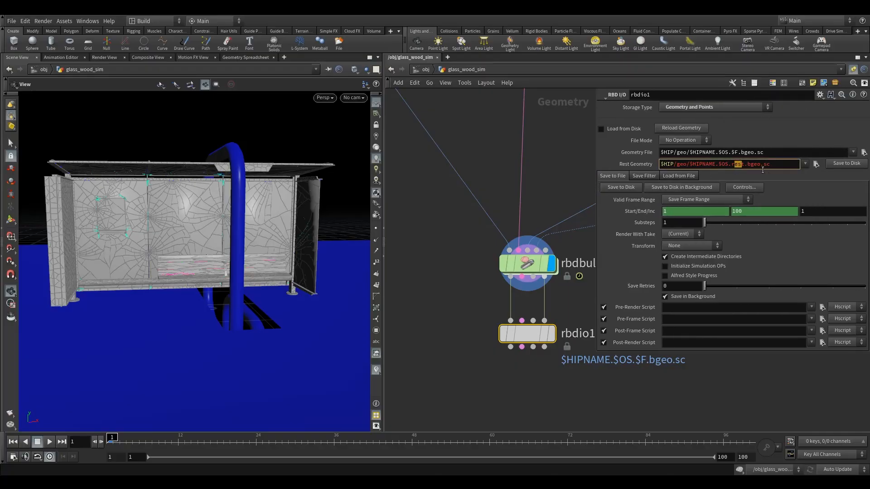
left_click_drag(771, 166, 691, 177)
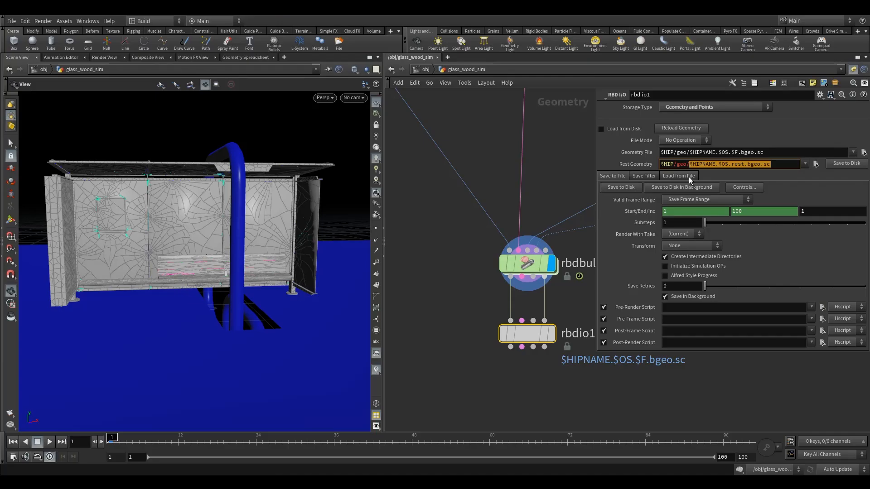
type("sim2/s")
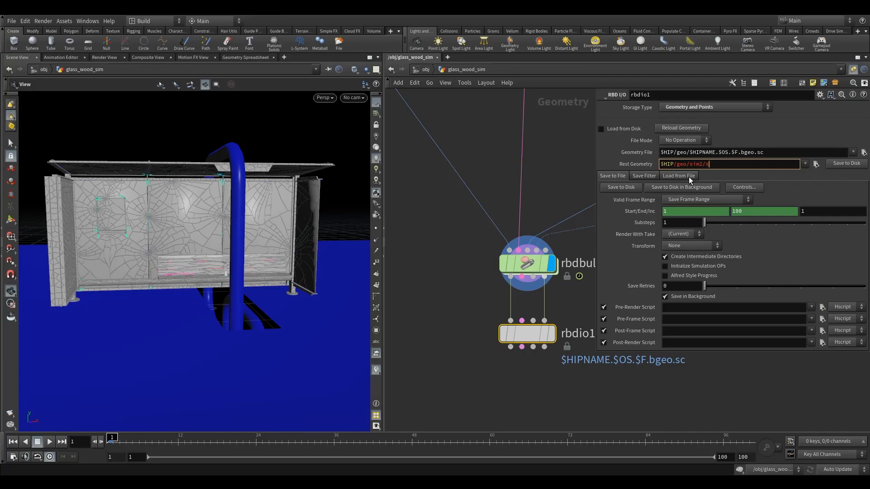
type("im2.rest.bgeo")
key("BackSpace")
key("Return")
- Compare the Rest Geometry path with the Geometry File path on the RBD I/O node
left_click_drag(764, 165, 631, 164)
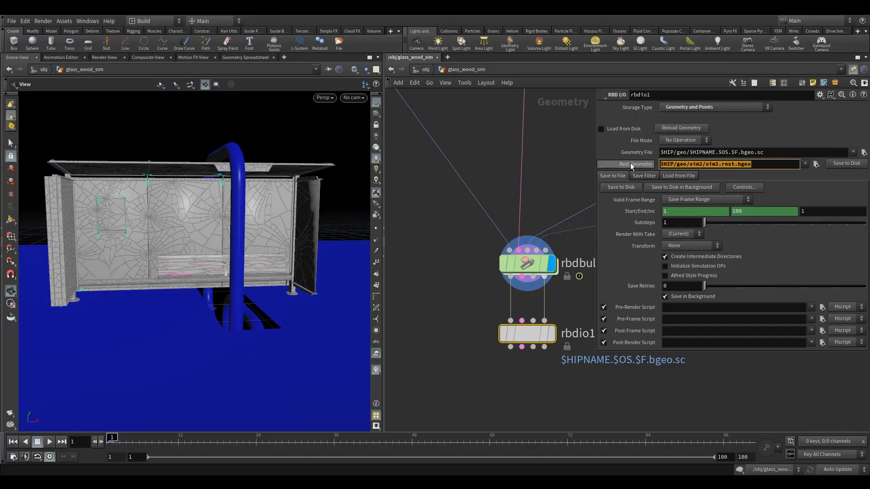
left_click_drag(757, 152, 579, 147)
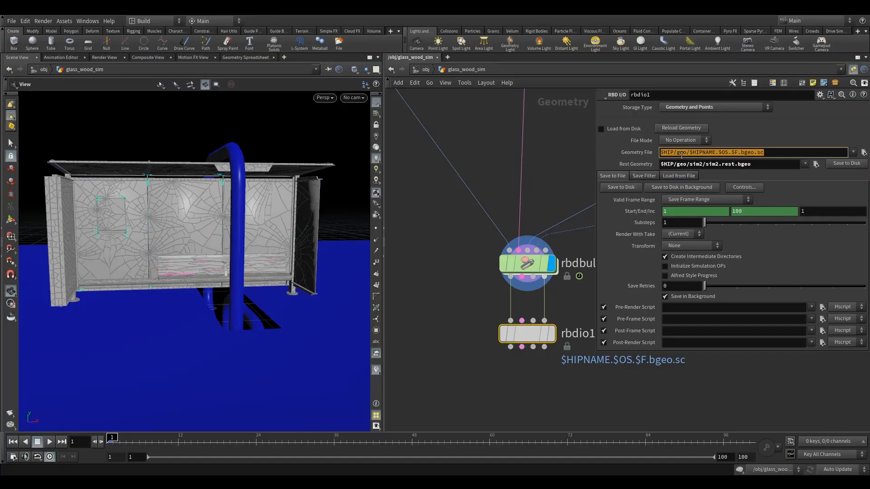
left_click(721, 153)
left_click_drag(755, 154, 630, 164)
left_click(770, 153)
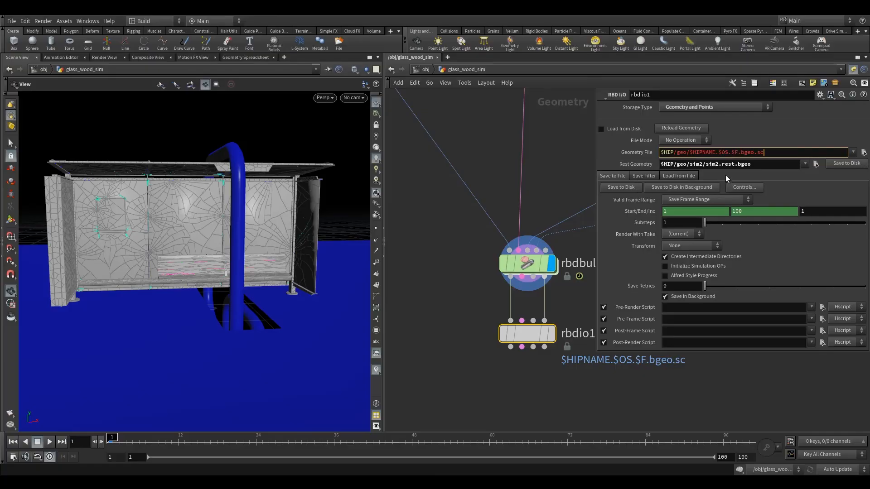
left_click_drag(766, 156, 580, 159)
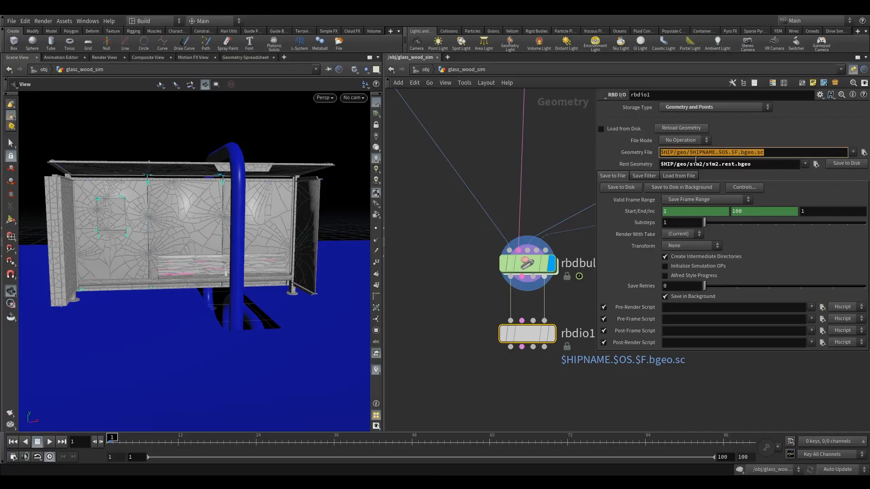
left_click(721, 164)
left_click_drag(762, 166, 560, 165)
key("ctrl+c")
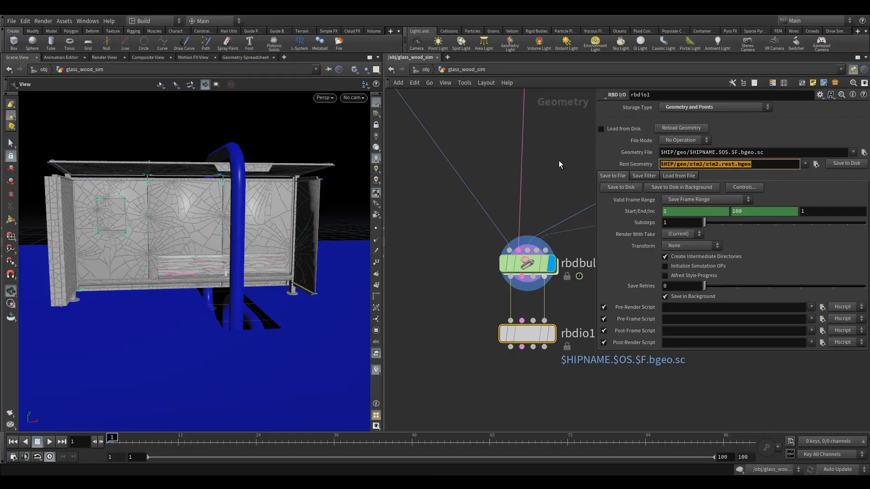
- Set the RBD I/O node's Geometry File path to $HIP/geo/sim2/sim2.v1.$F3.bgeo
left_click_drag(767, 154, 556, 156)
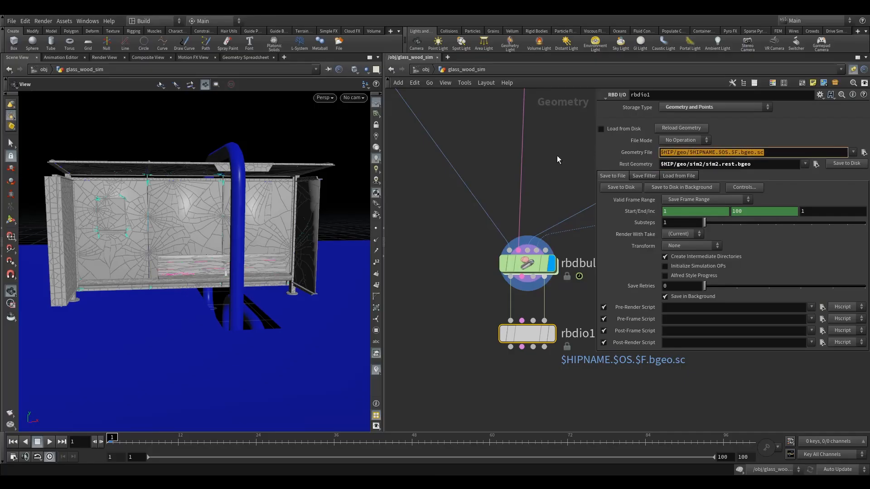
key("ctrl+v")
left_click_drag(741, 157, 711, 164)
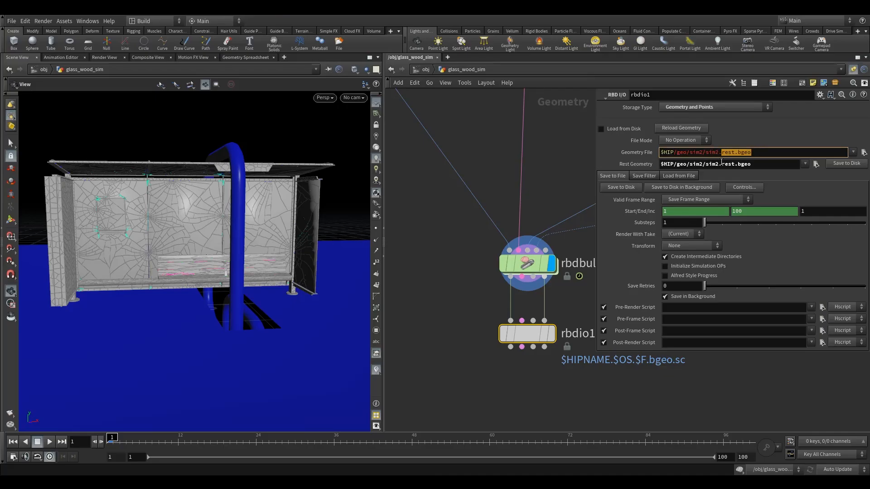
key("BackSpace")
type("v1.$F")
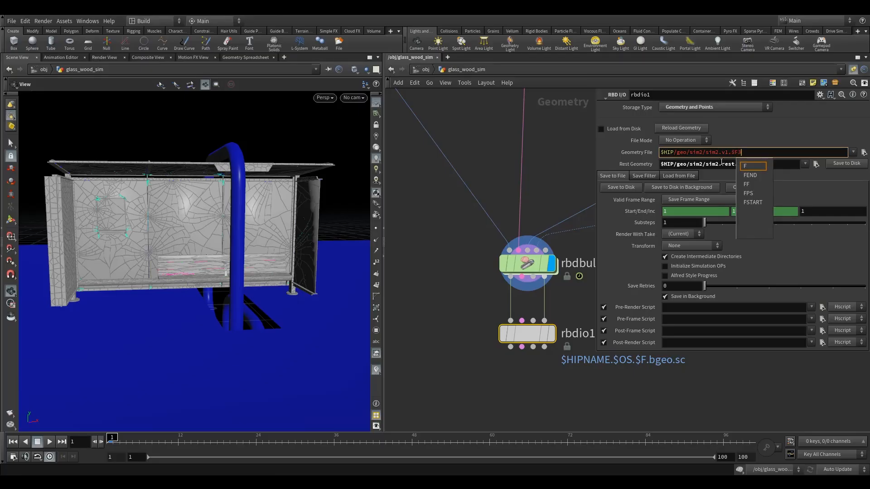
type("3")
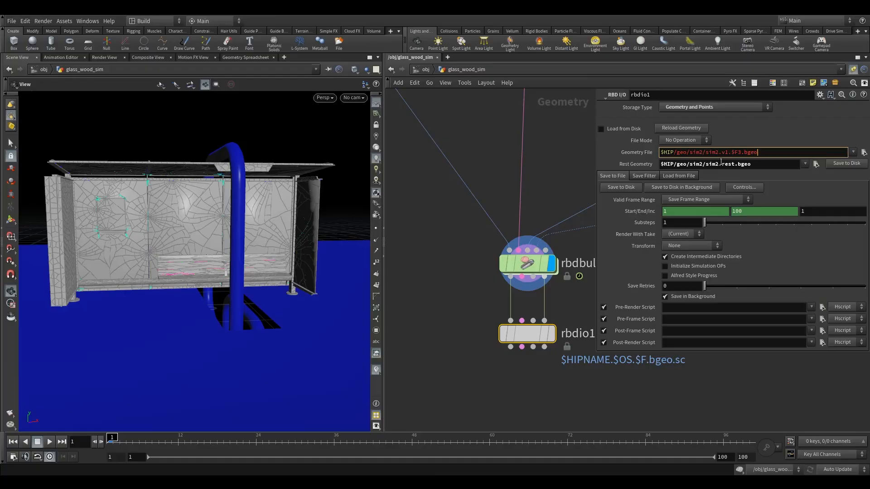
left_click(554, 169)
- Reset the simulation on rbdbulletsolver1, and turn on the display of the rbdio1 node
middle_click_drag(577, 292, 470, 258)
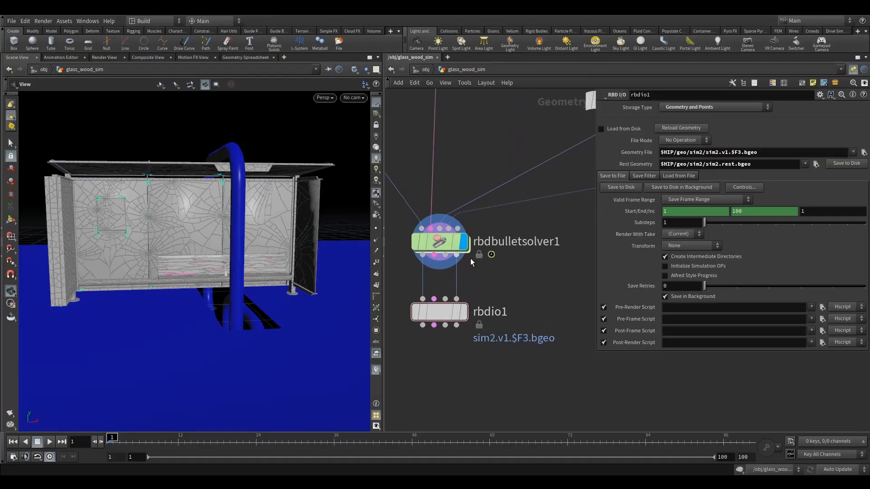
left_click(439, 243)
left_click(689, 107)
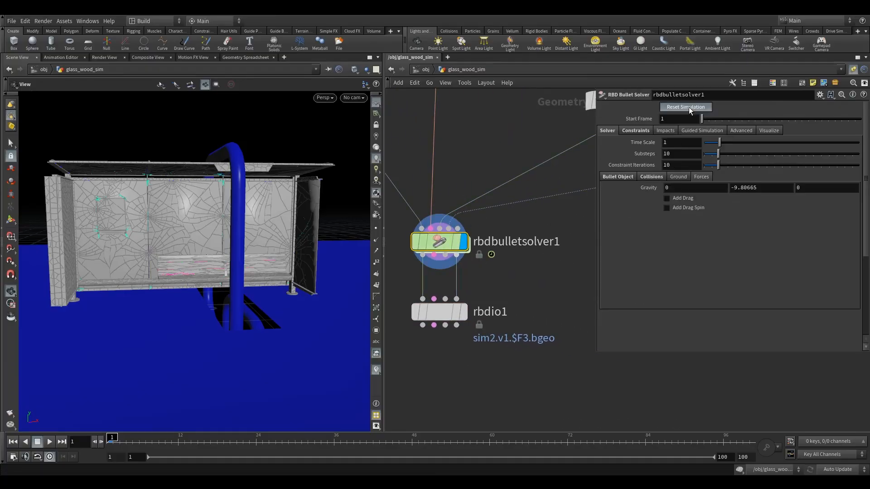
middle_click_drag(531, 274, 571, 276)
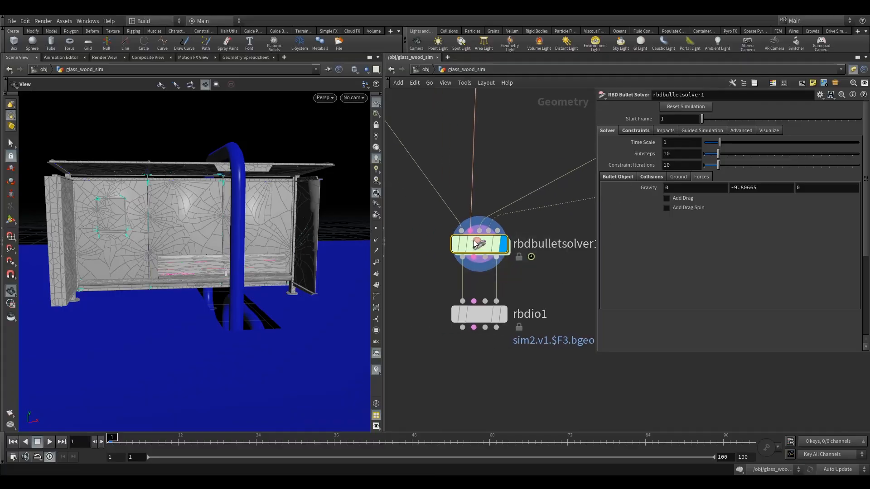
left_click(478, 314)
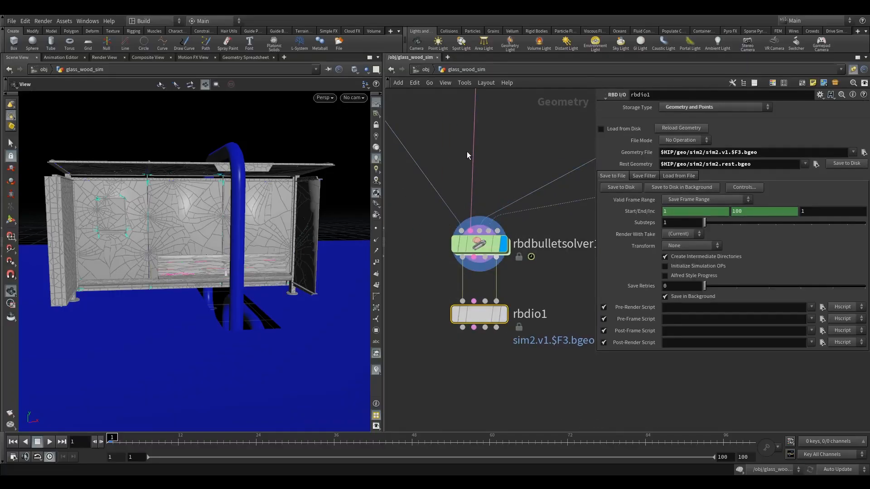
left_click(503, 314)
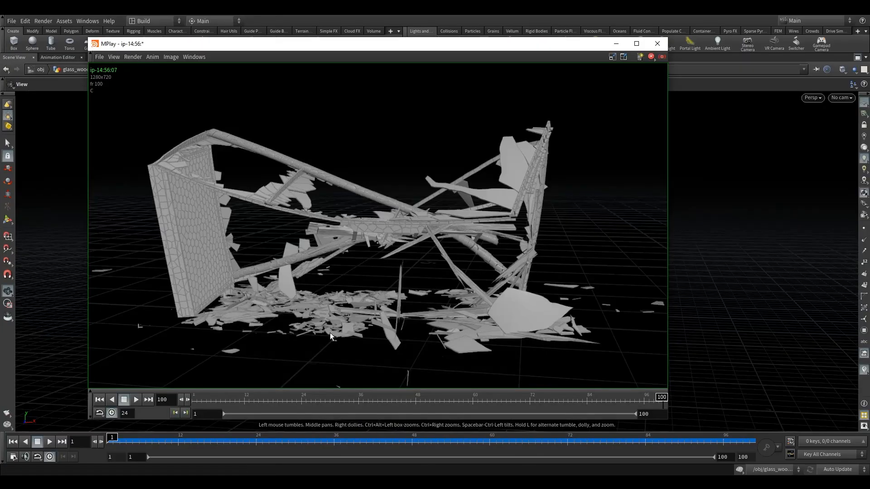
- Play the flipbook of the shelter's glass and wood destruction in MPlay
left_click(136, 400)
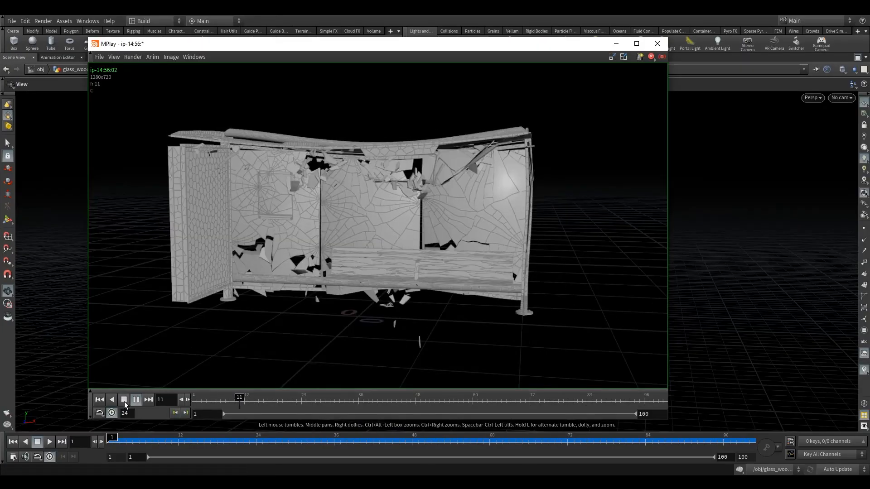